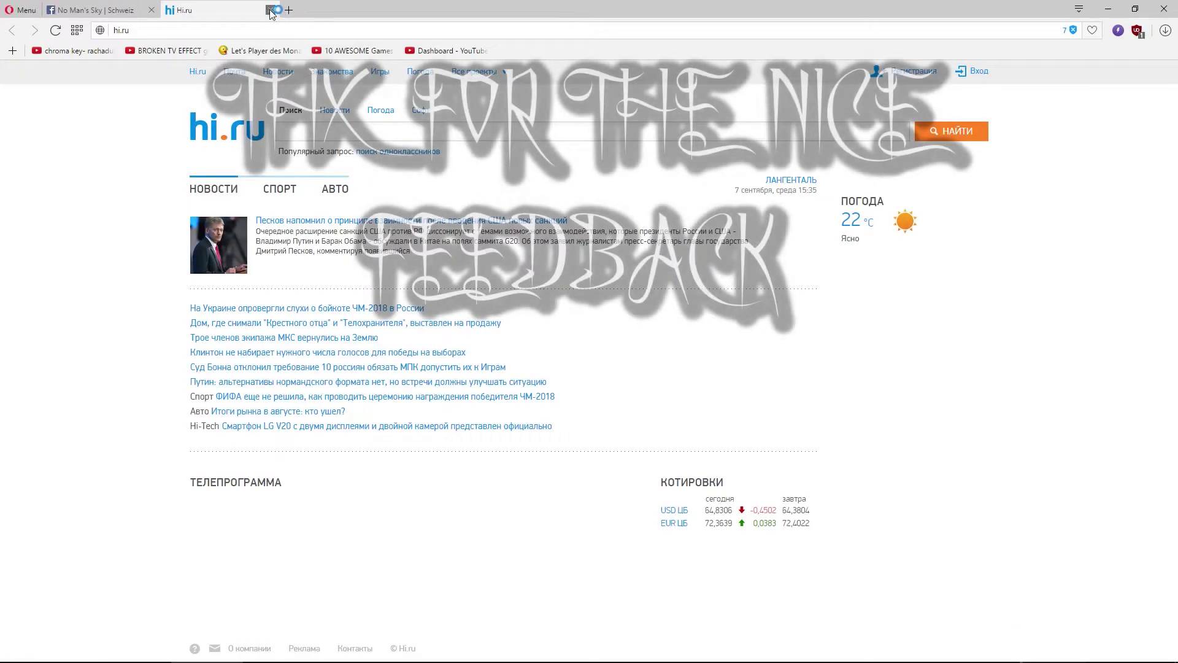
- Close the extra browser tab, leaving the No Man's Sky Schweiz Facebook group page active
key(ctrl+w)
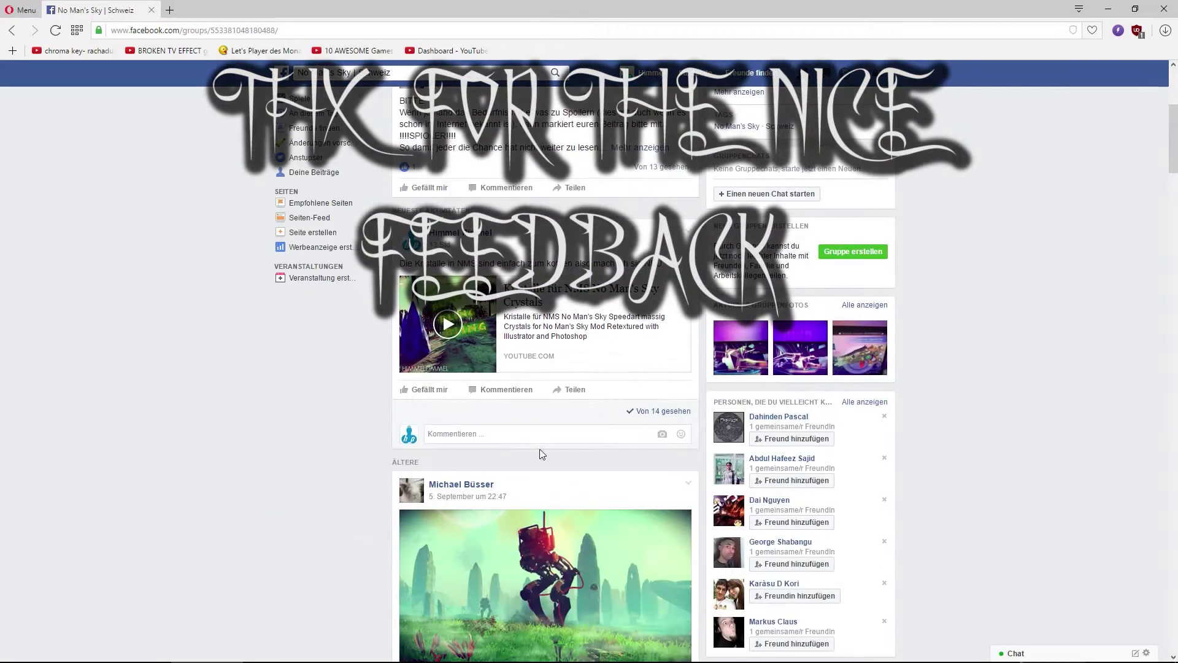
- Load nomansskymods.com in a new tab and open the Crystal Clear Cristals mod page
click(169, 10)
text(nomansskymods.com)
key(Return)
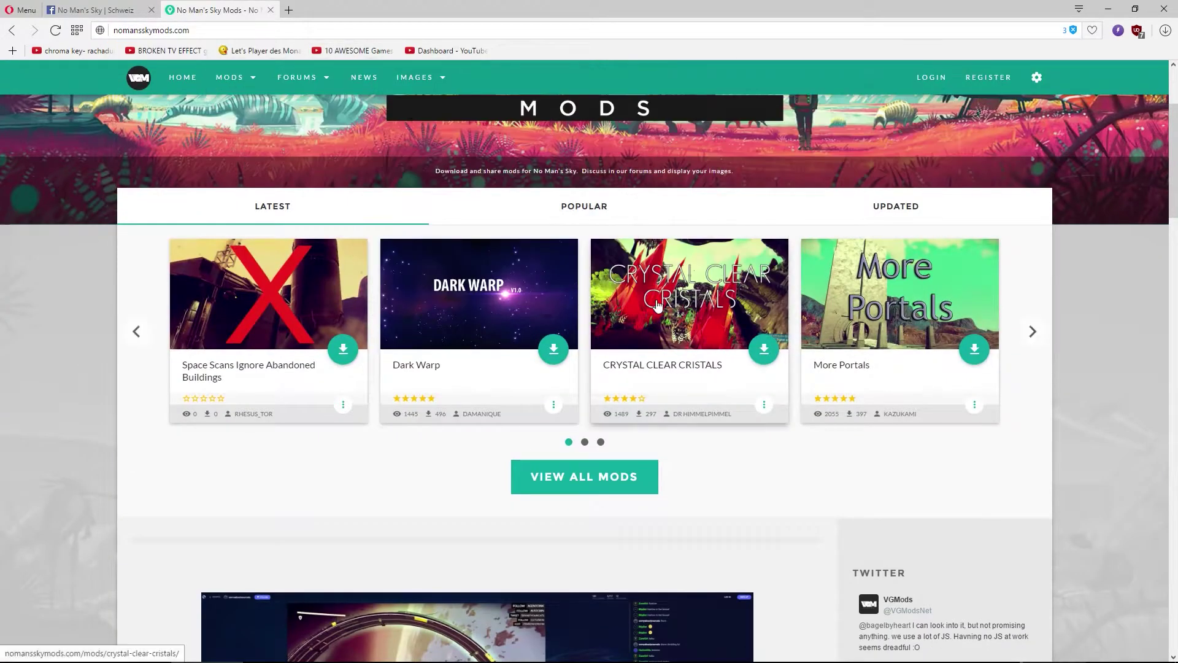
click(656, 305)
- Scroll through the mod page comments, viewing one comment's screenshot full size and closing it
scroll(665, 379, down, 3)
scroll(665, 379, up, 1)
scroll(738, 423, down, 5)
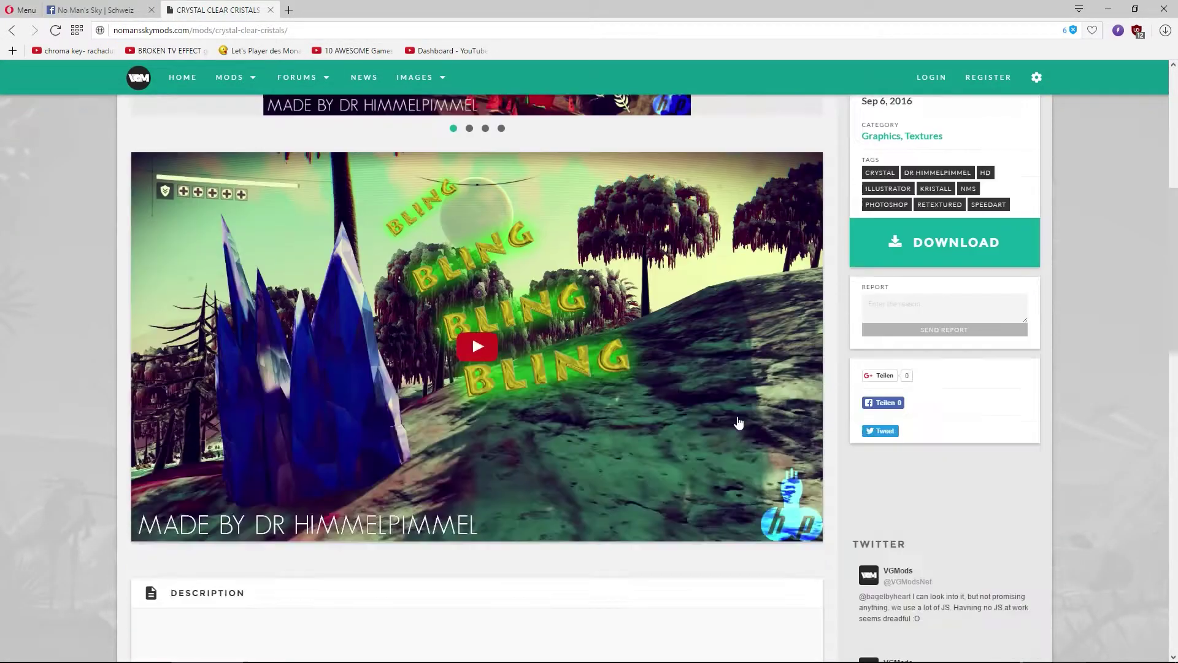
scroll(706, 411, down, 10)
scroll(660, 403, down, 6)
scroll(661, 403, down, 3)
scroll(678, 395, up, 2)
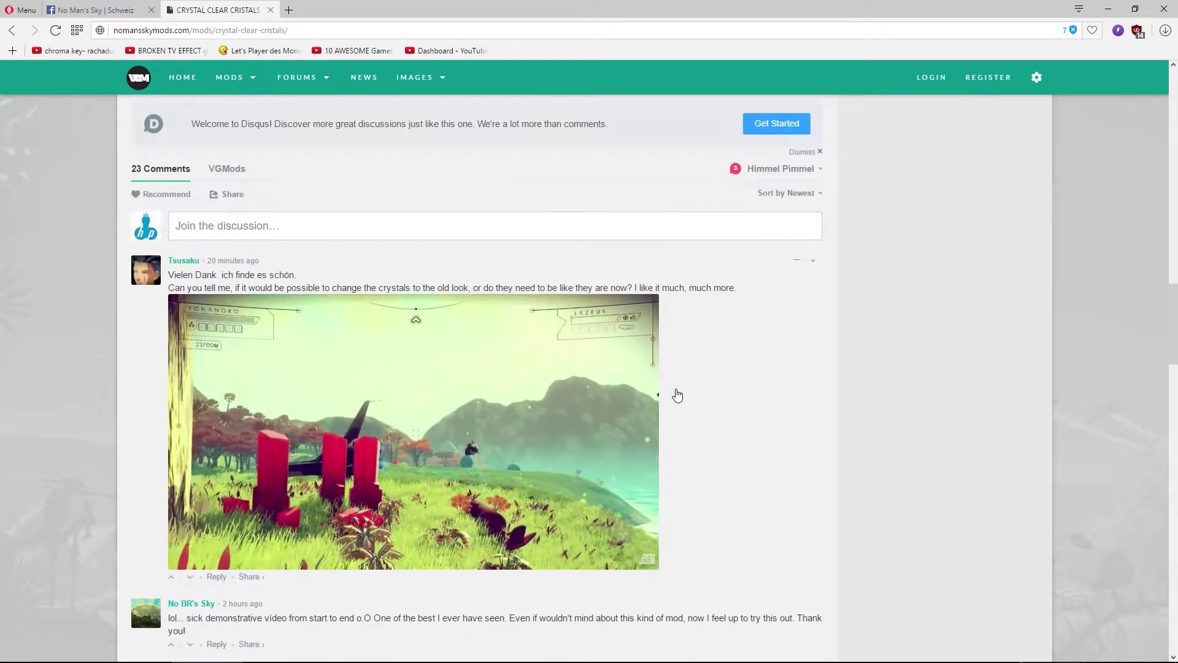
scroll(677, 394, down, 1)
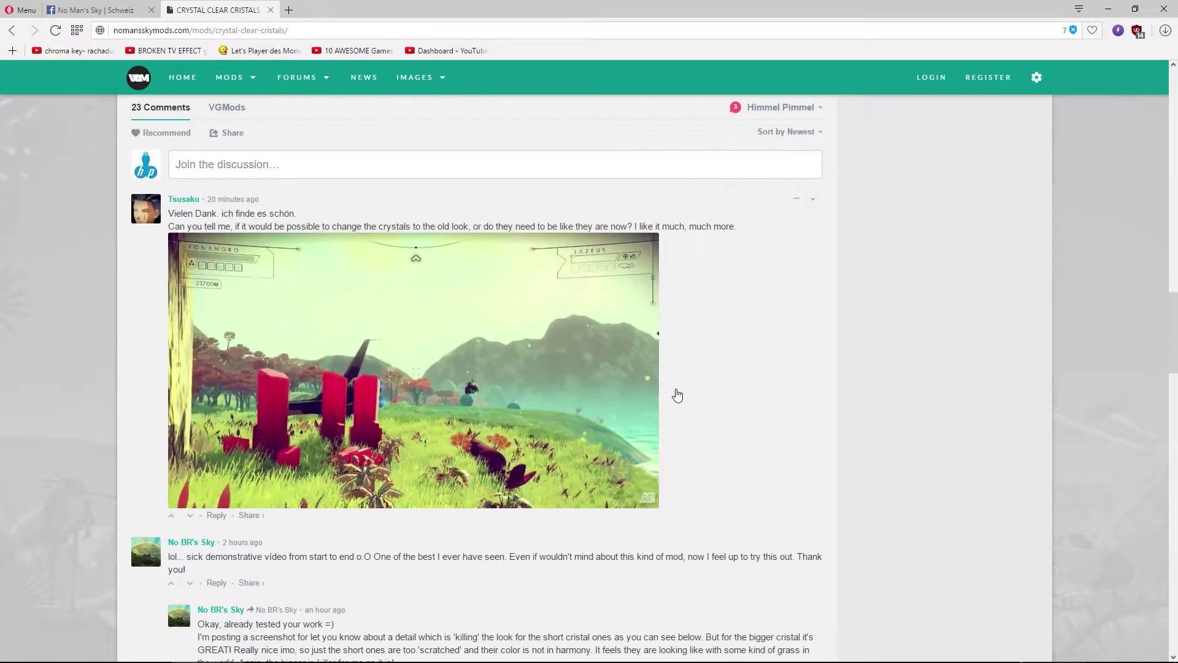
click(494, 380)
key(ctrl+w)
scroll(377, 526, down, 1)
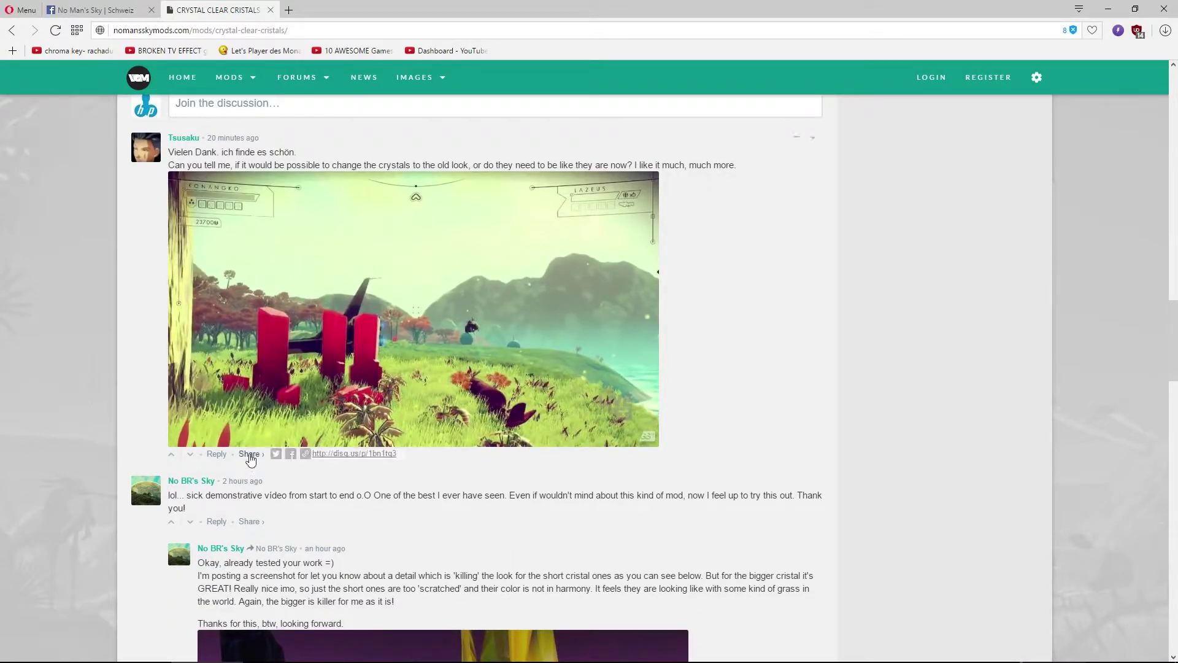
- Post a reply to the first comment, then open the yellow crystal screenshot full size
click(216, 454)
text(hafe not found the files in the pak files sorry)
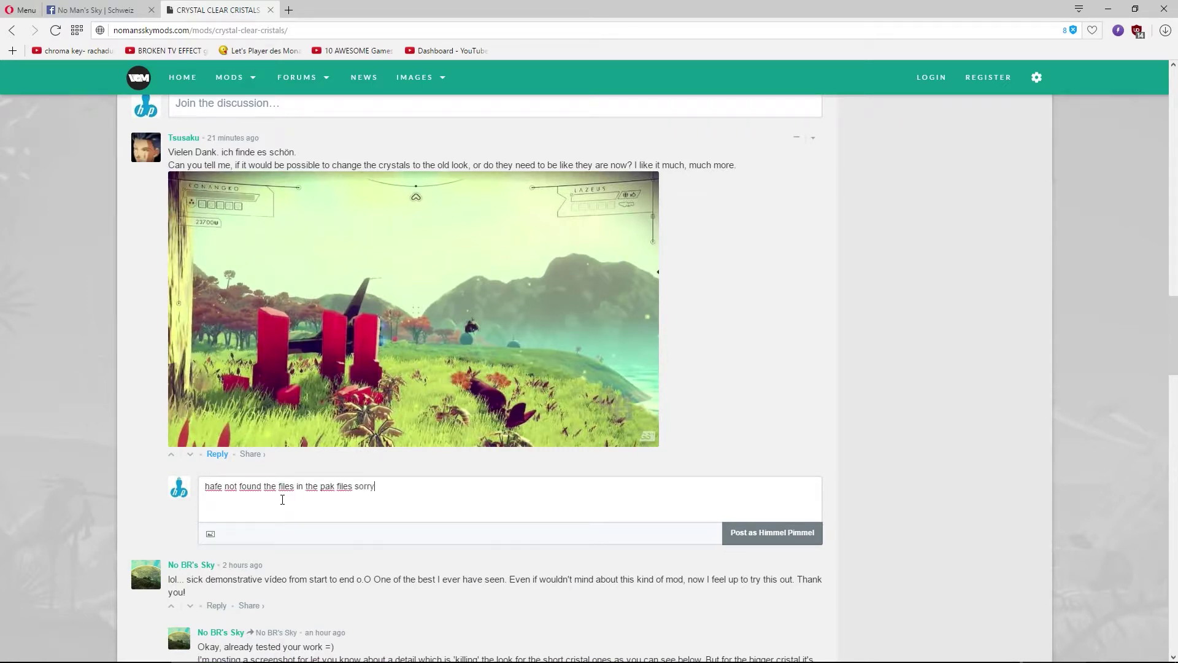
click(731, 533)
scroll(536, 477, down, 5)
scroll(537, 476, down, 10)
scroll(536, 476, up, 5)
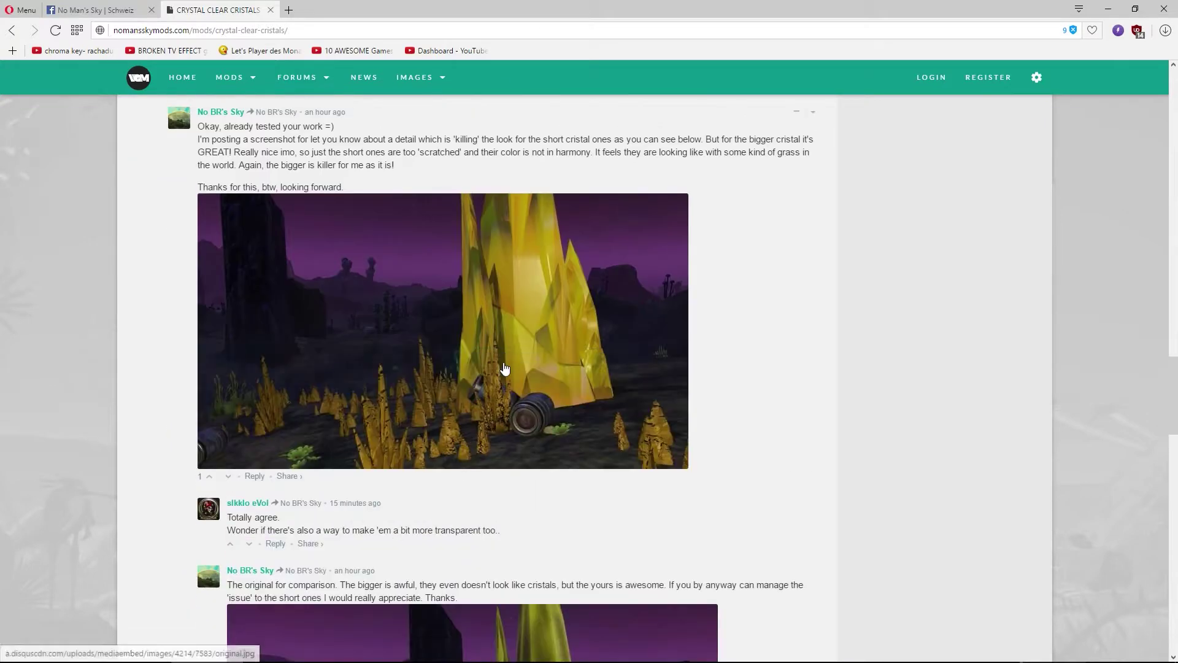
click(505, 370)
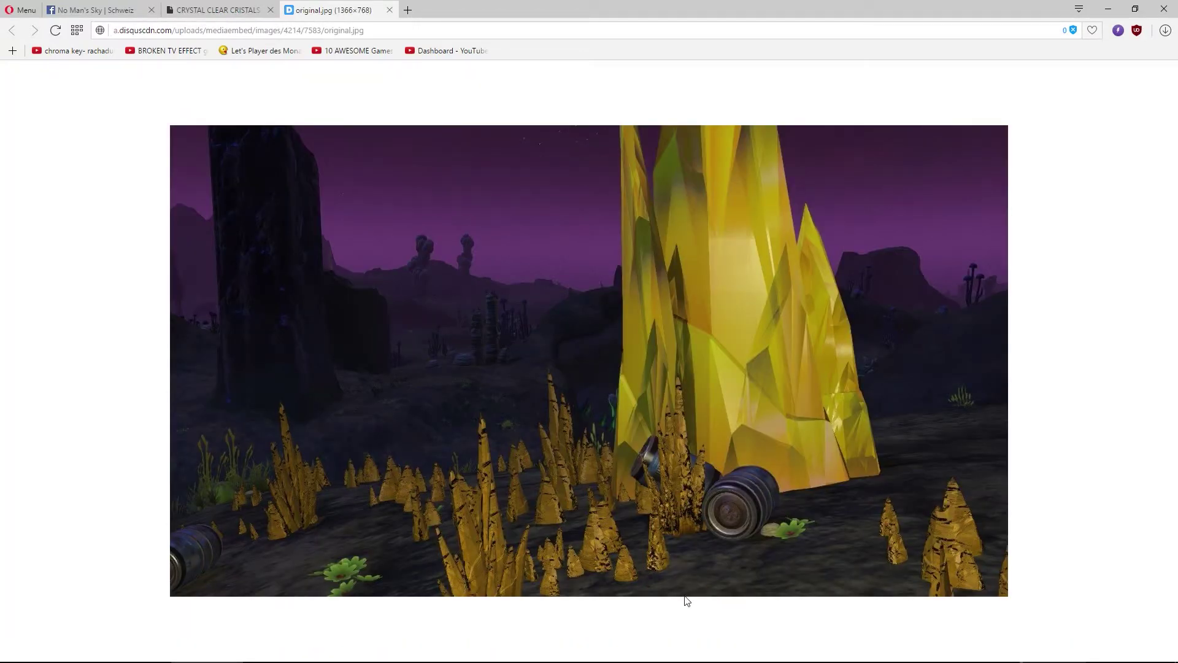
- Close the full-size crystal screenshot tab in Opera
click(390, 11)
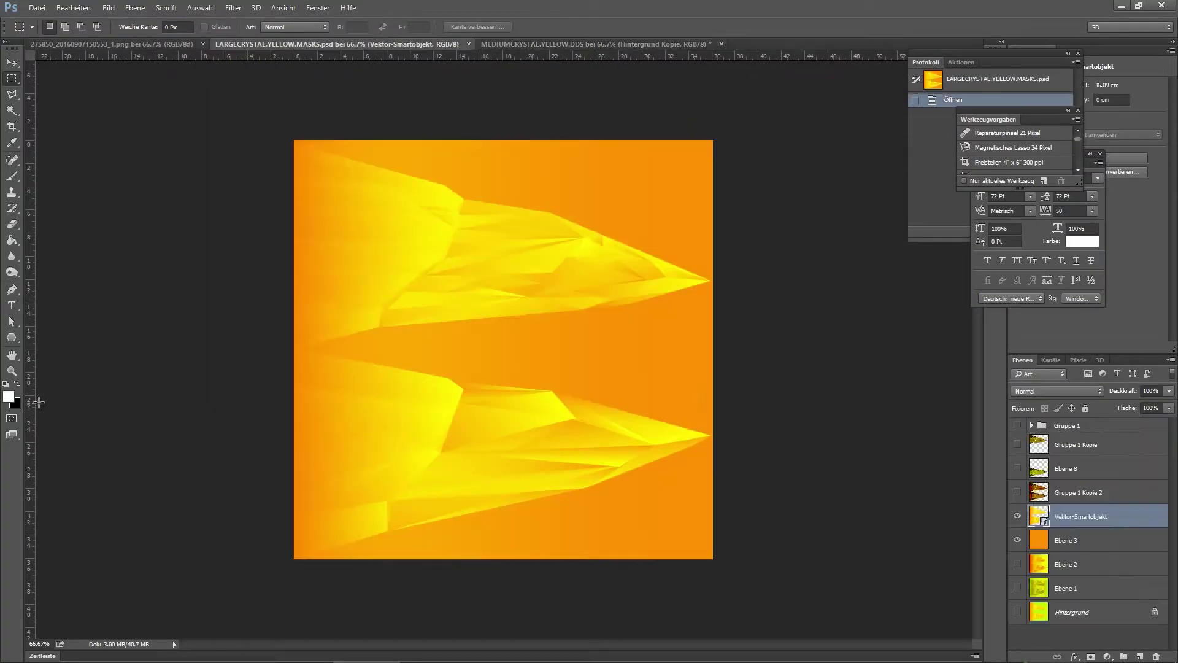
- Fill the selection on the MEDIUMCRYSTAL.YELLOW copy layer with solid orange using the Paint Bucket
alt+click(694, 279)
key(ctrl+Tab)
key(g)
click(510, 375)
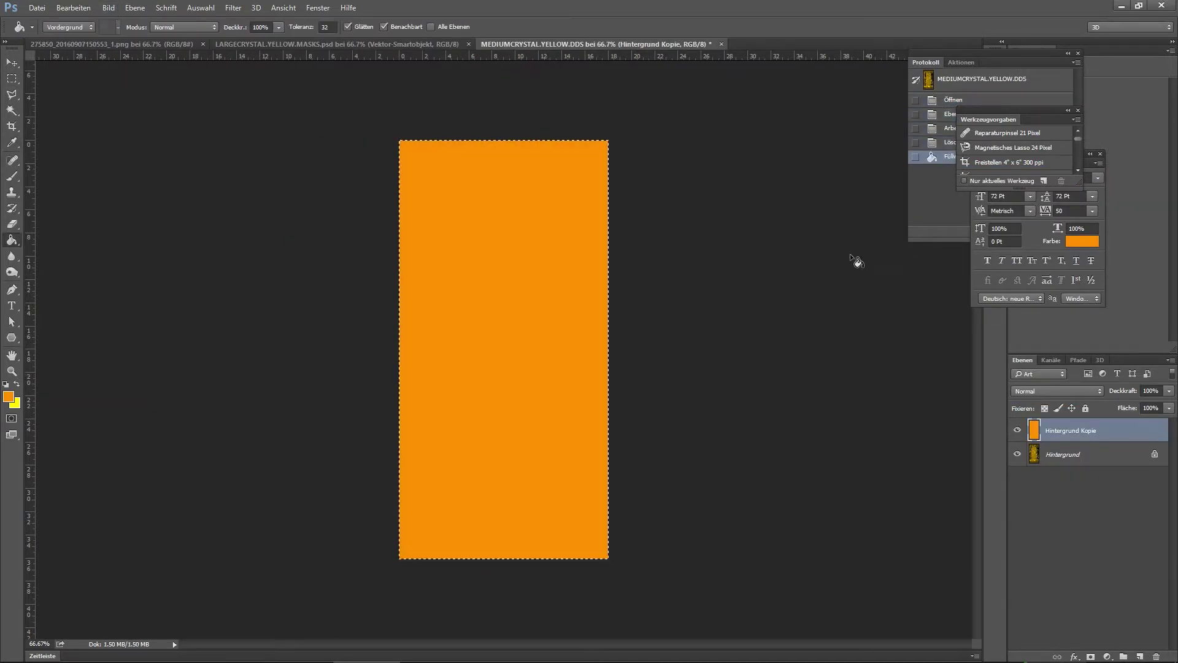
- Try fading the orange layer's opacity to transparent, then cancel back to full opacity
click(1169, 390)
drag(1169, 405, 1096, 409)
key(Escape)
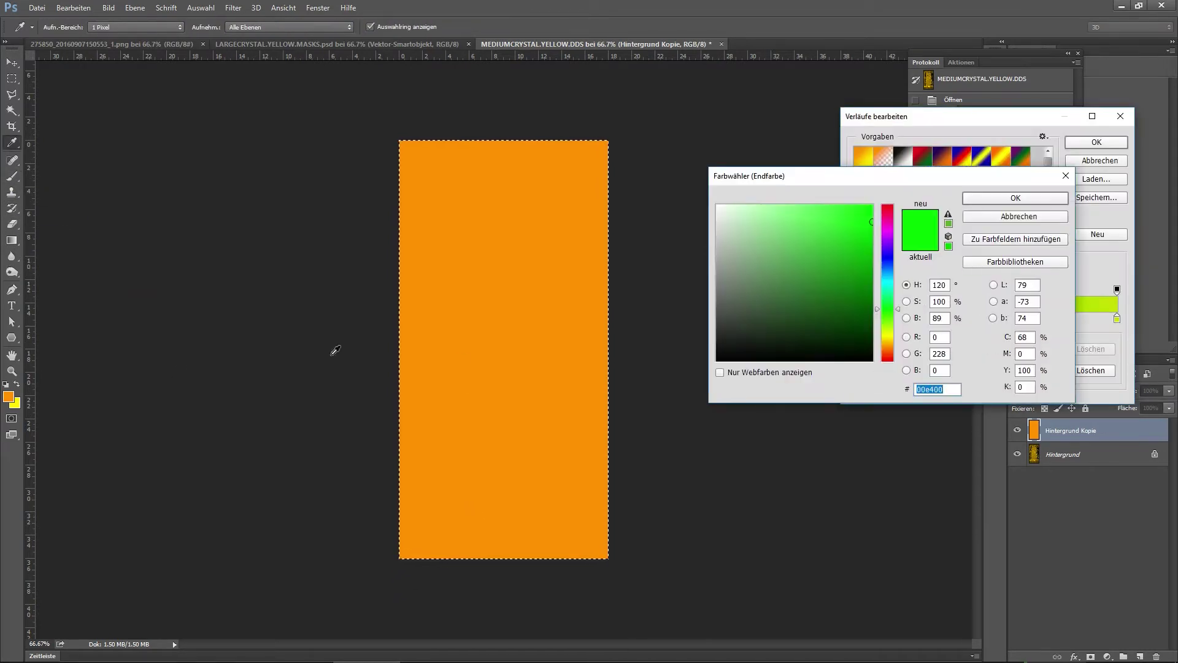
key(Escape)
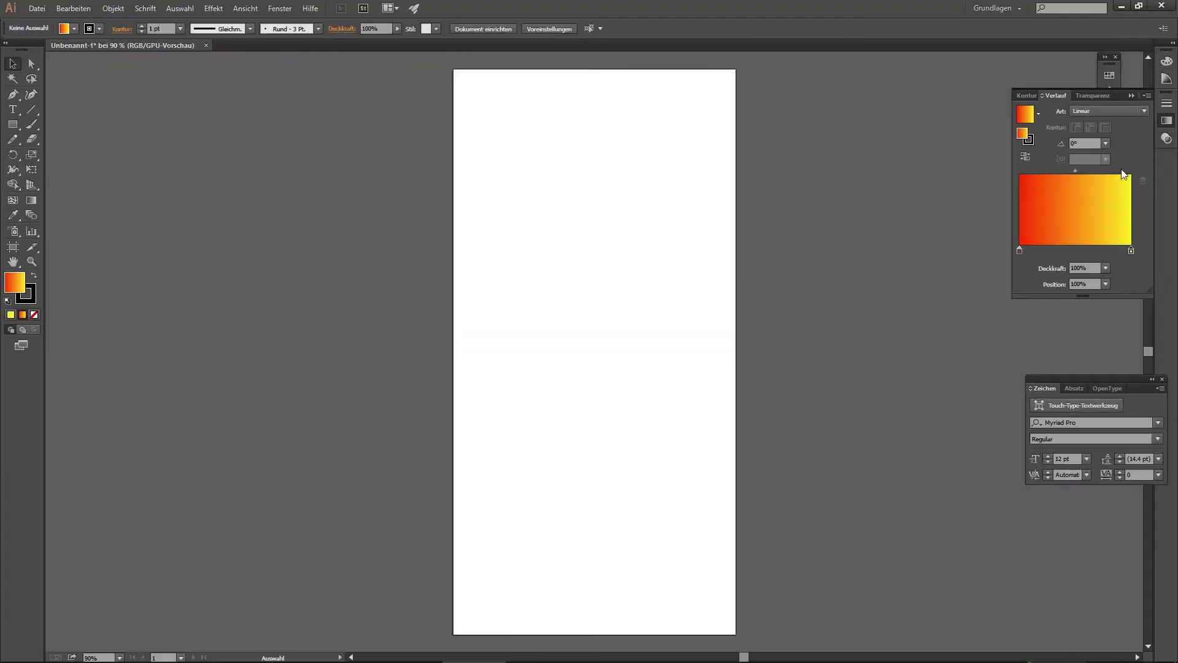
- Set the stroke to None and check the gradient's yellow and red end colours
double_click(1131, 250)
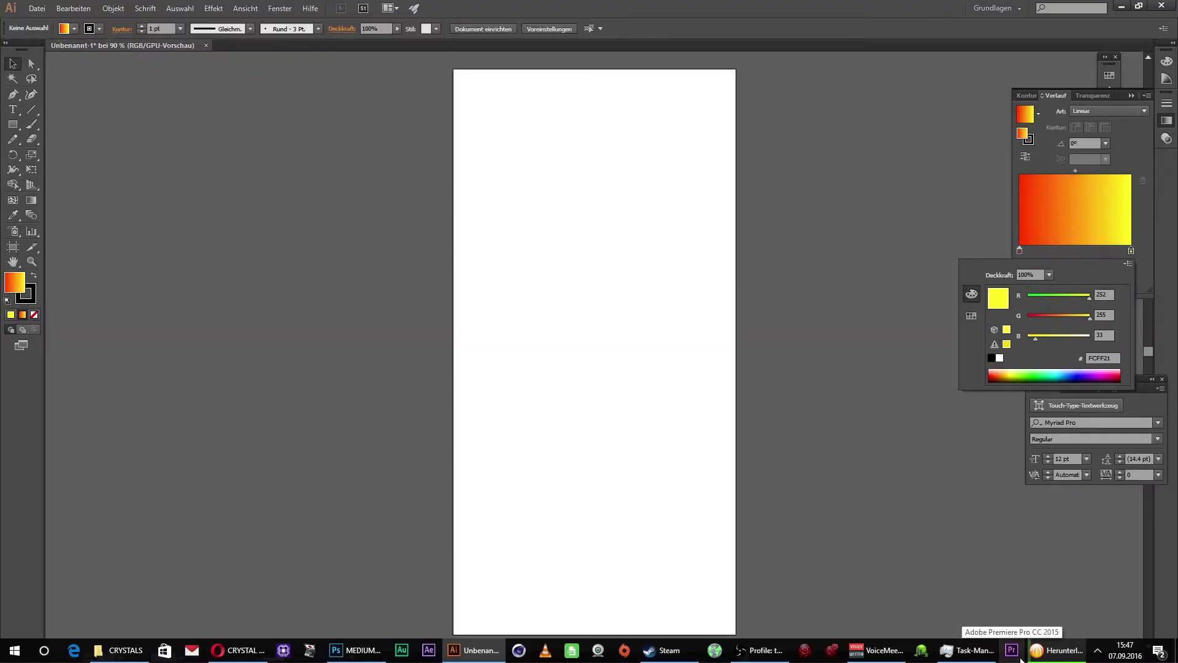
click(35, 315)
click(23, 315)
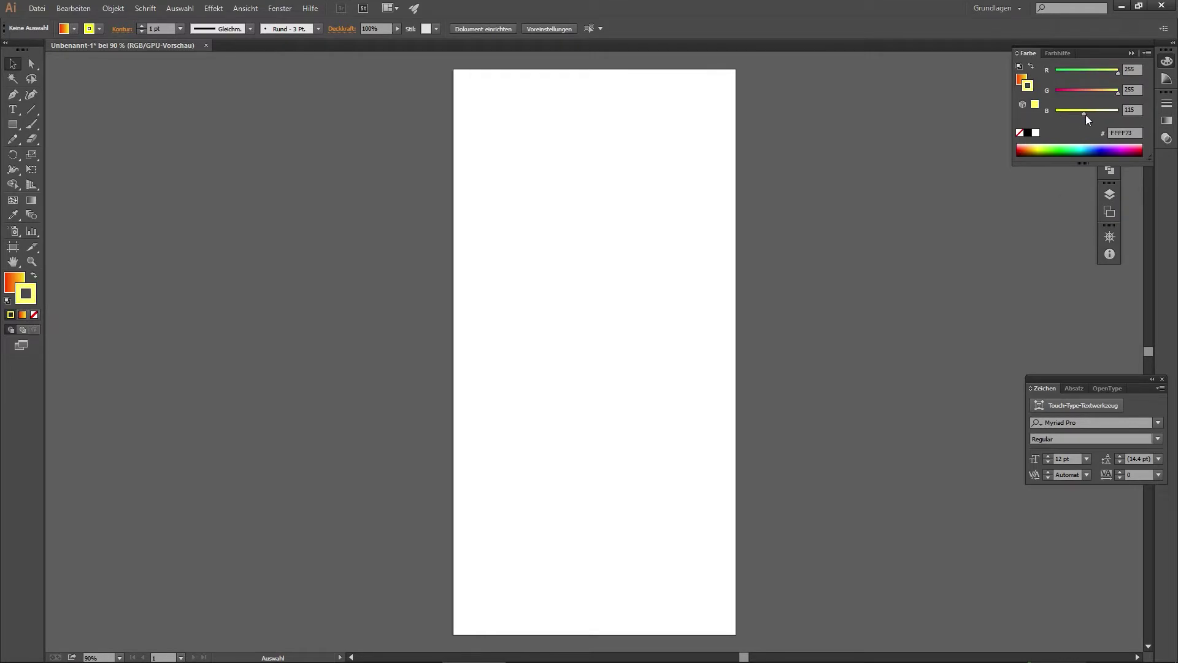
double_click(1020, 250)
click(896, 310)
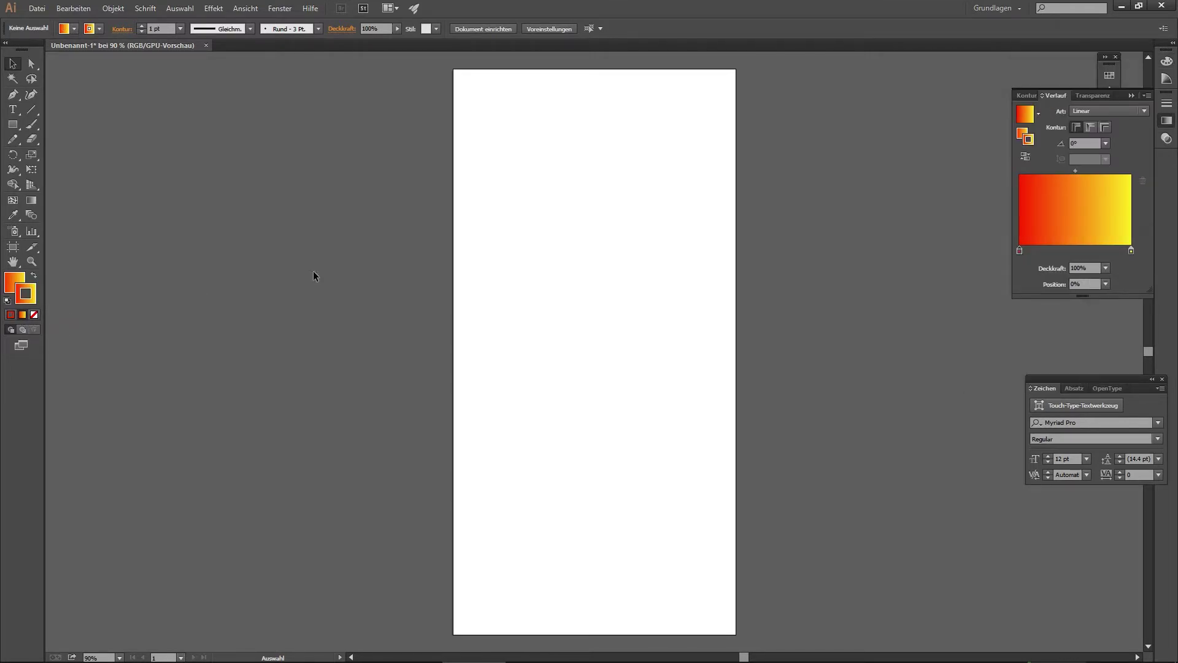
- Draw a three-sided gradient polygon triangle on the artboard
click(12, 124)
click(481, 289)
click(569, 367)
ctrl+click(668, 395)
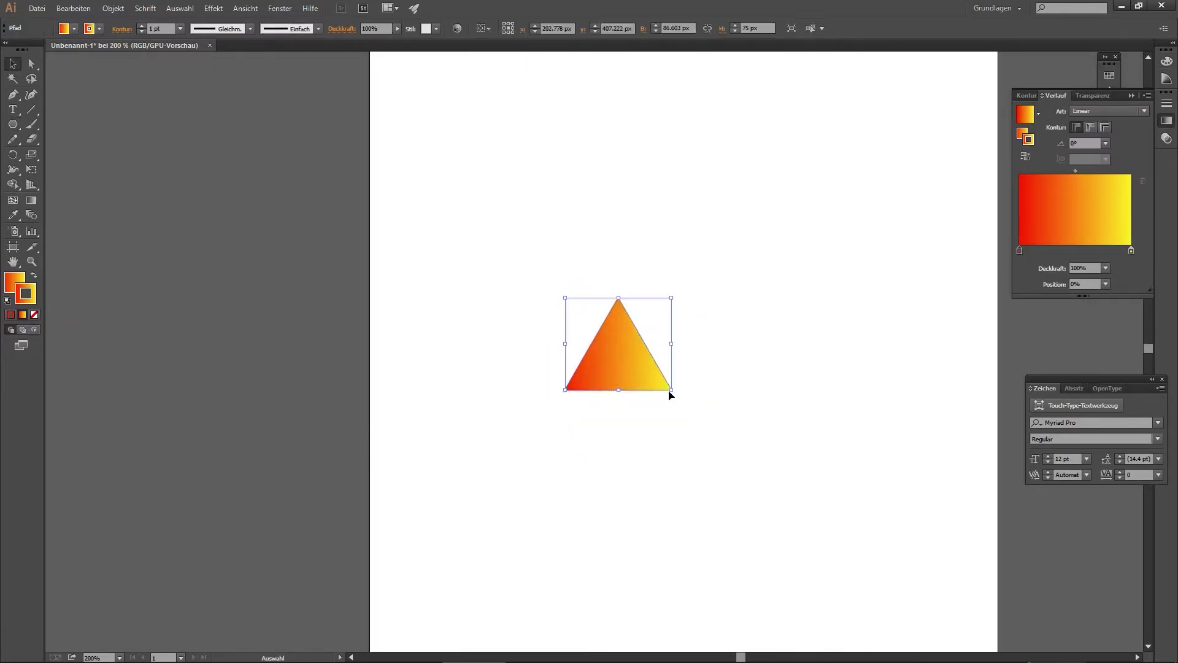
click(1106, 143)
ctrl+alt+click(655, 398)
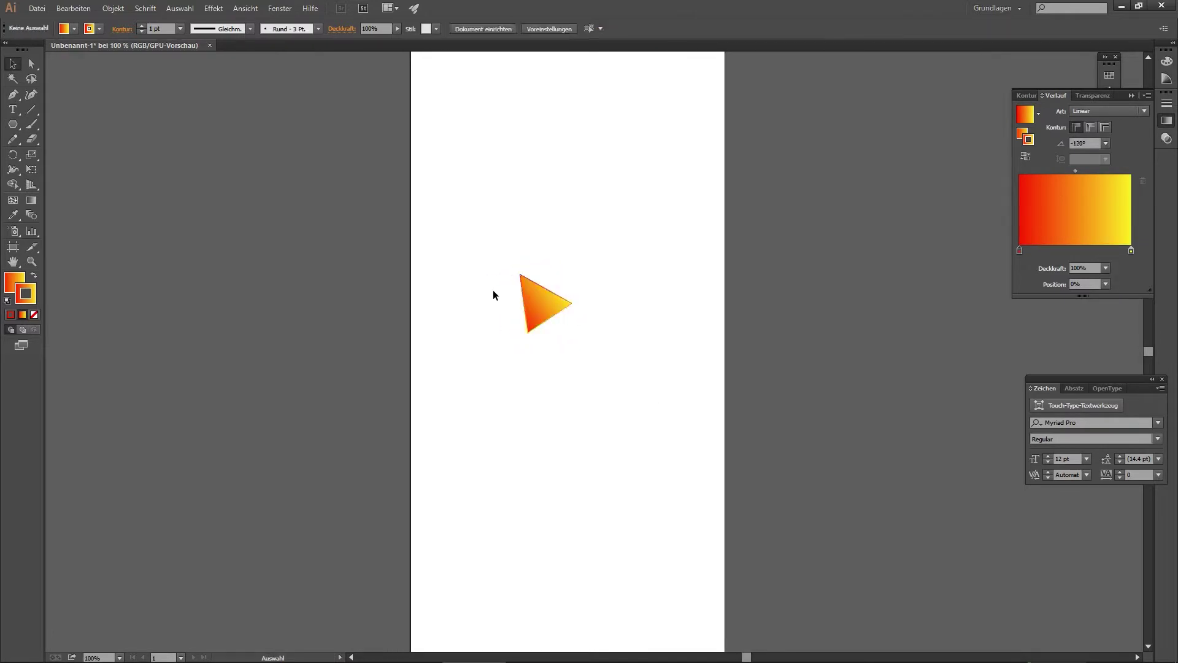
- Set the triangle's gradient angle to 90° and move it toward the artboard's lower right
click(540, 303)
click(1107, 144)
click(1118, 210)
drag(540, 304, 680, 476)
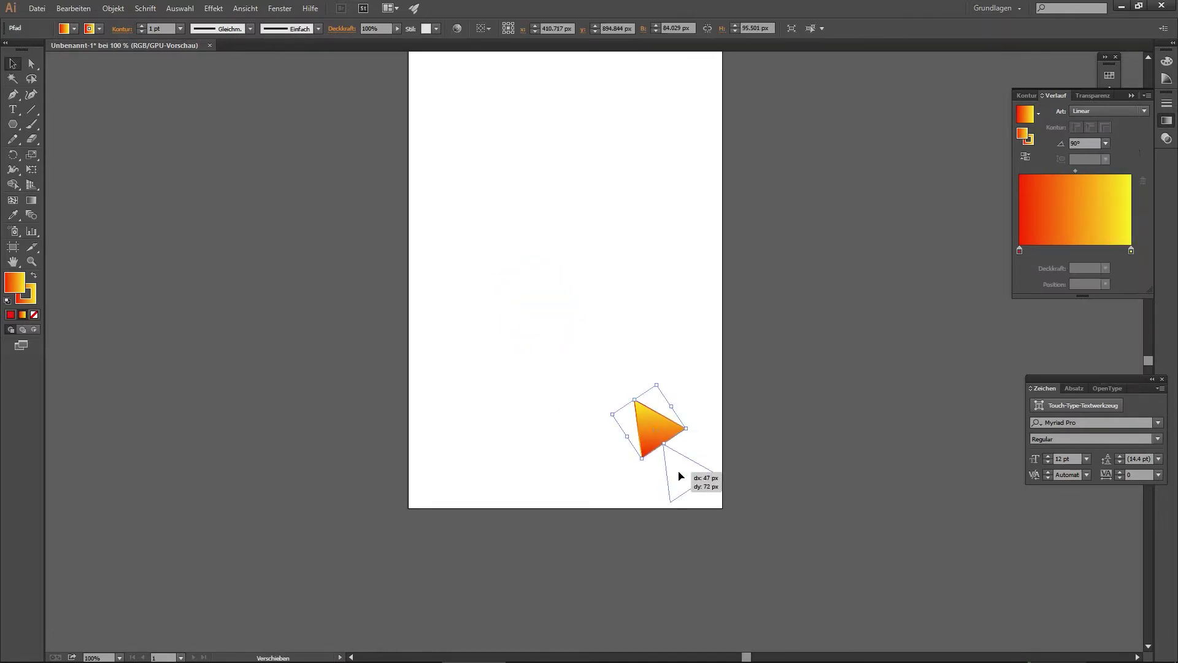
- Draw a gradient facet at the bottom left with the Pen tool
key(p)
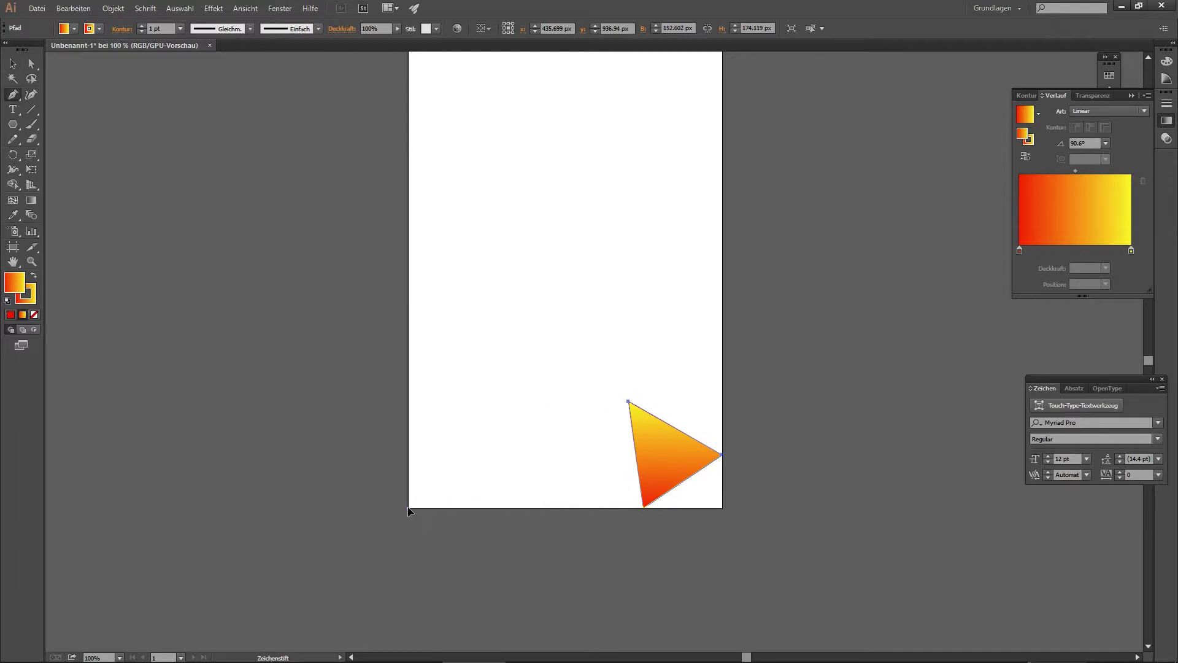
click(409, 425)
click(440, 359)
click(471, 409)
click(475, 508)
click(409, 508)
- Draw gradient facets filling the lower middle and the bottom-right gap
click(583, 439)
click(628, 402)
click(608, 360)
click(530, 438)
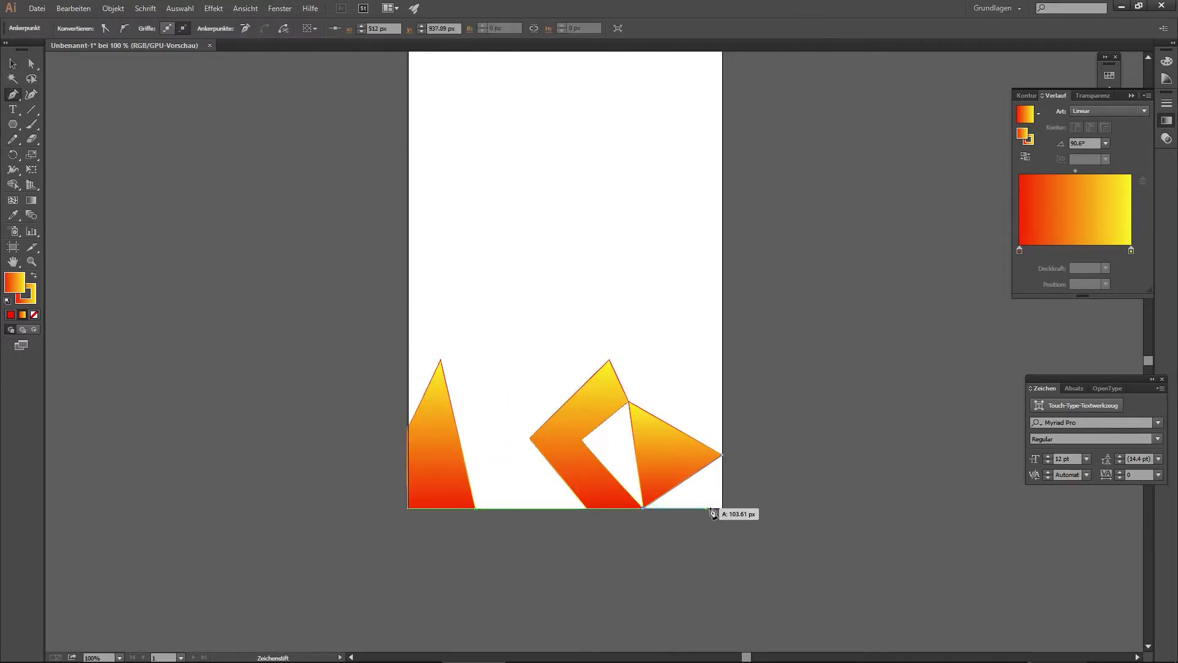
click(723, 508)
click(723, 456)
click(581, 440)
click(530, 438)
click(581, 439)
- Make both gradient stops 40% opaque for a paler semi-transparent gradient
double_click(1019, 251)
click(1048, 274)
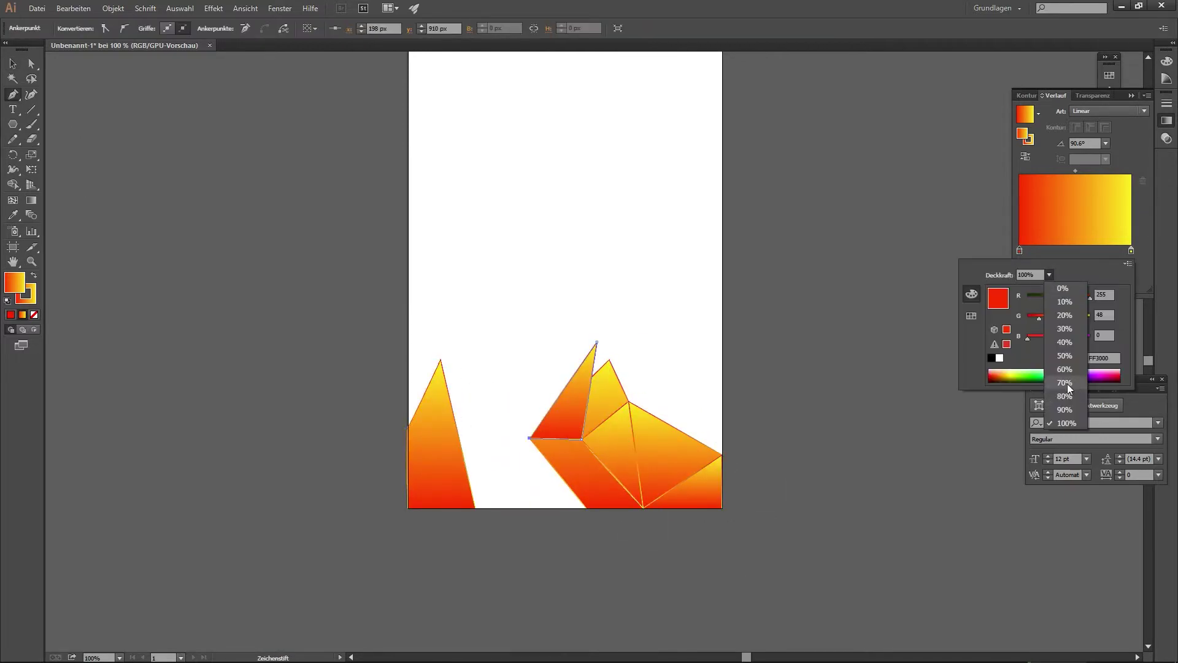
click(1063, 347)
double_click(1131, 251)
click(1049, 274)
click(1063, 347)
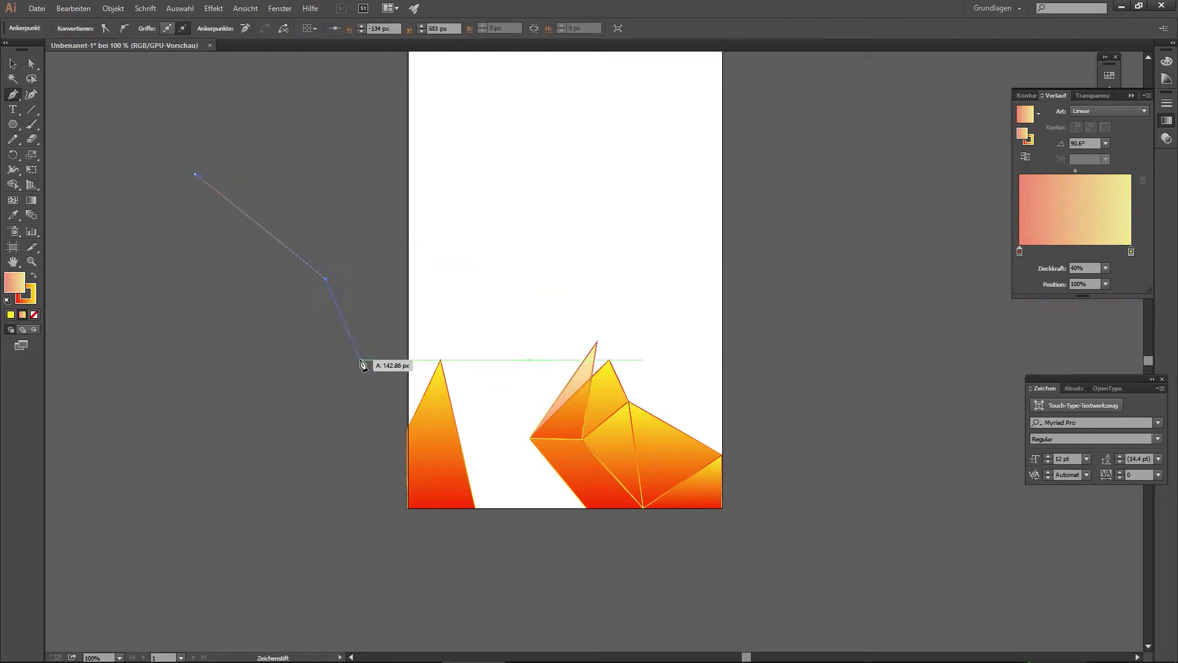
- Draw pale triangle facets along the bottom, undoing the last attempt
click(475, 508)
click(530, 438)
click(545, 508)
click(475, 508)
click(471, 489)
click(511, 394)
click(547, 509)
click(471, 489)
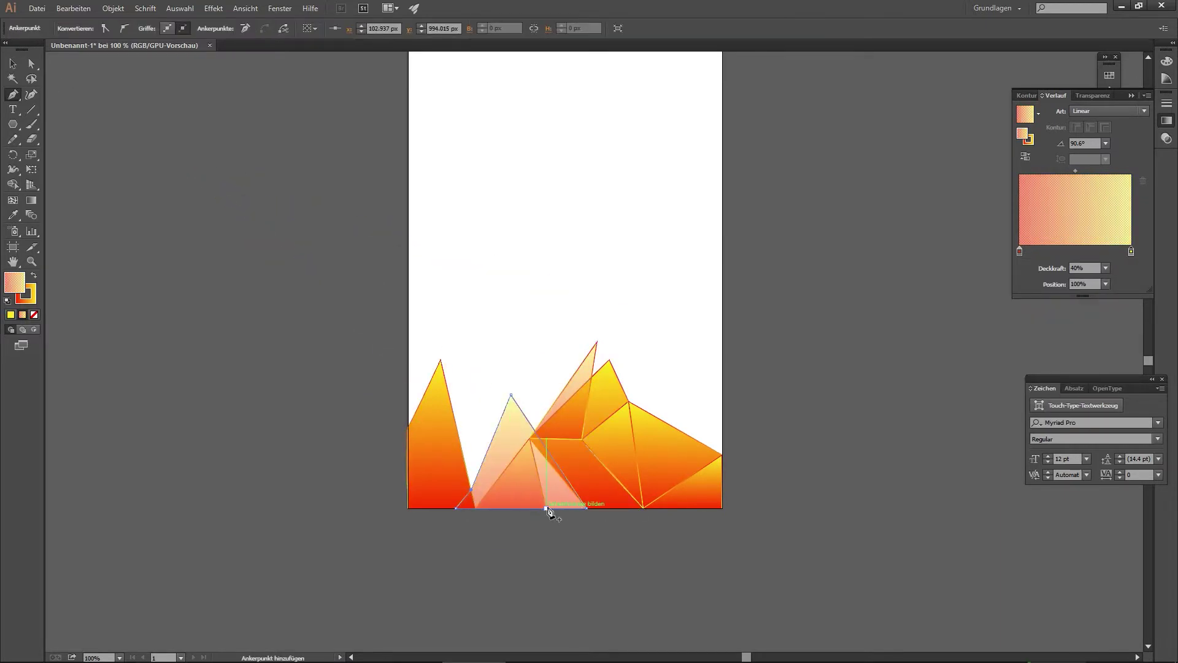
click(460, 440)
click(602, 508)
click(546, 407)
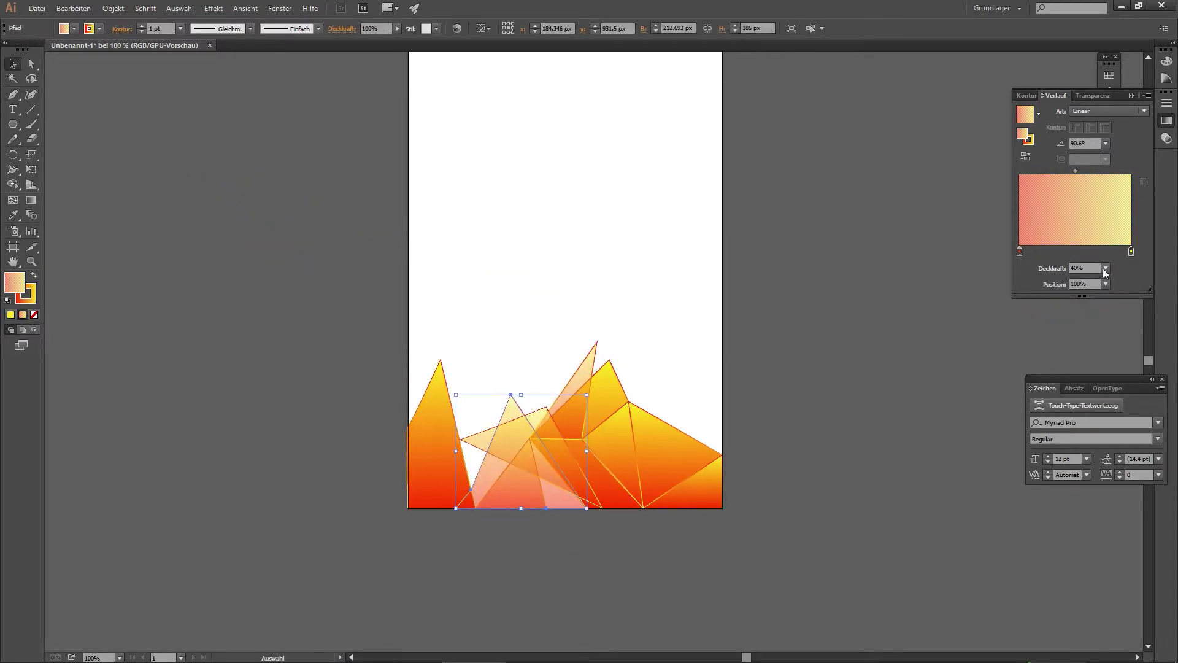
key(ctrl+z)
key(ctrl+z)
key(ctrl+z)
- Draw pale facets up the left edge, in the upper left and in the middle
click(408, 247)
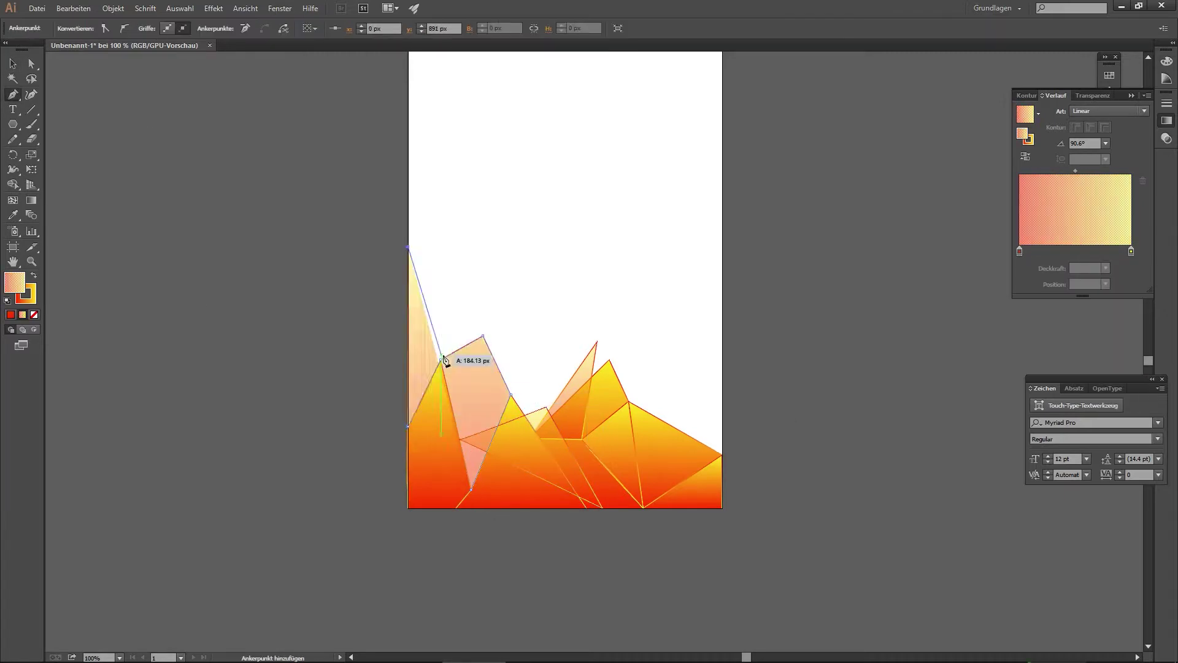
click(471, 489)
click(408, 247)
click(546, 291)
click(408, 425)
click(489, 348)
click(546, 291)
click(597, 342)
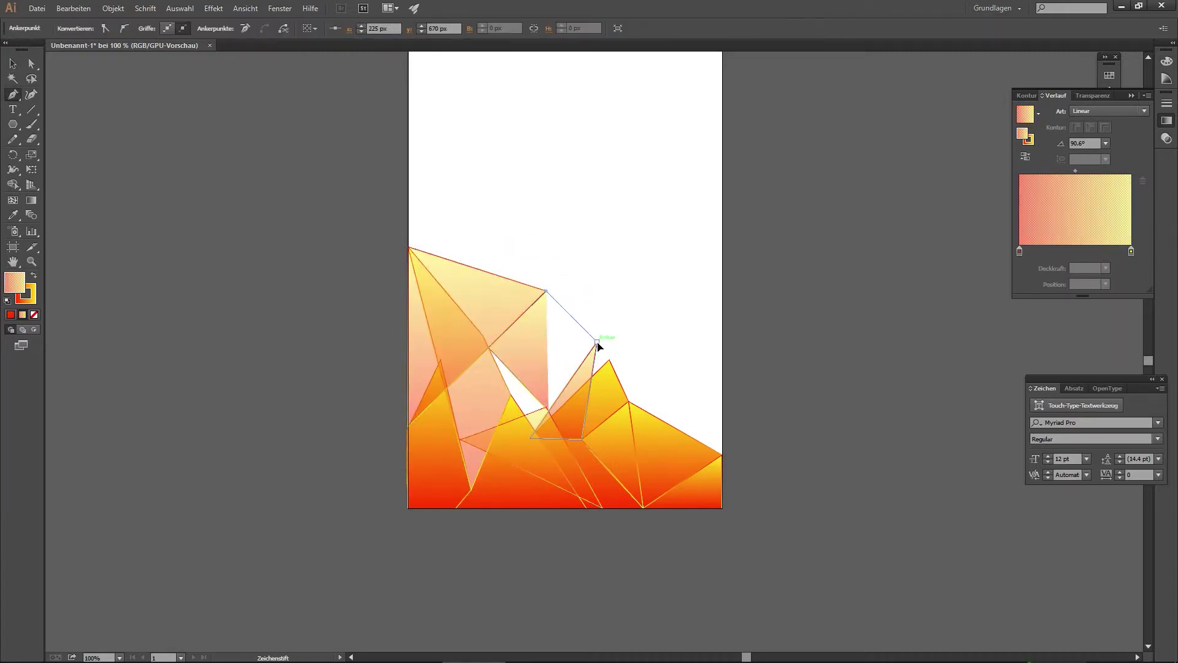
click(582, 440)
click(540, 439)
click(546, 291)
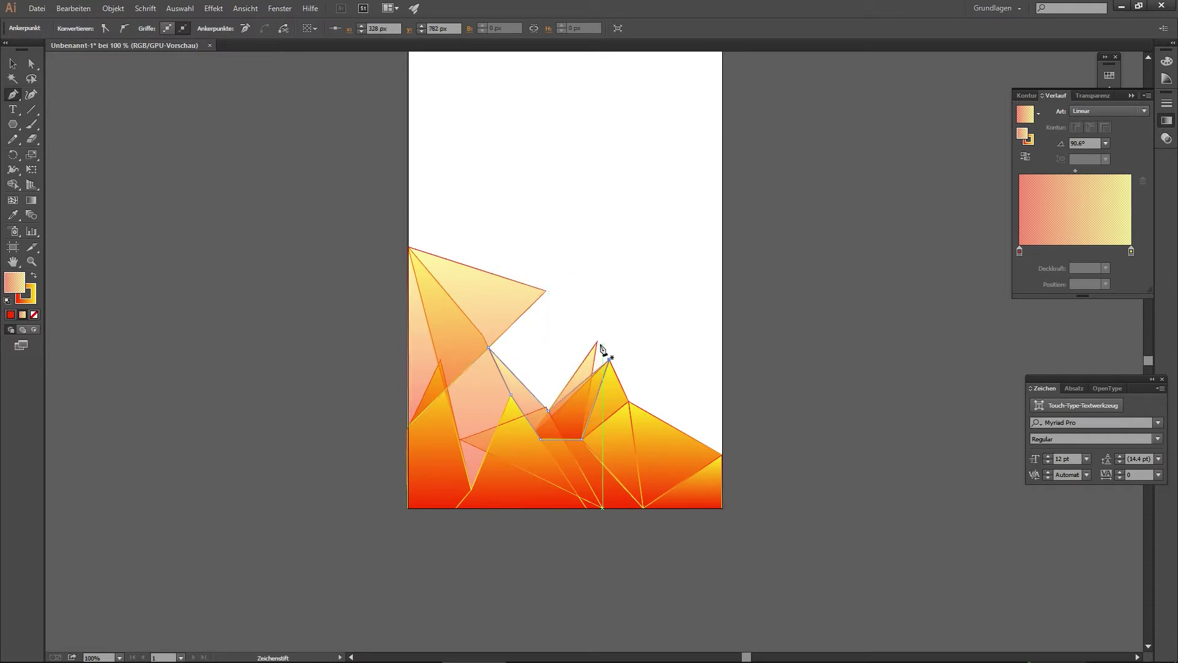
- Draw pale facets across the right side reaching the right edge
click(609, 360)
click(665, 314)
click(721, 363)
click(722, 452)
click(628, 402)
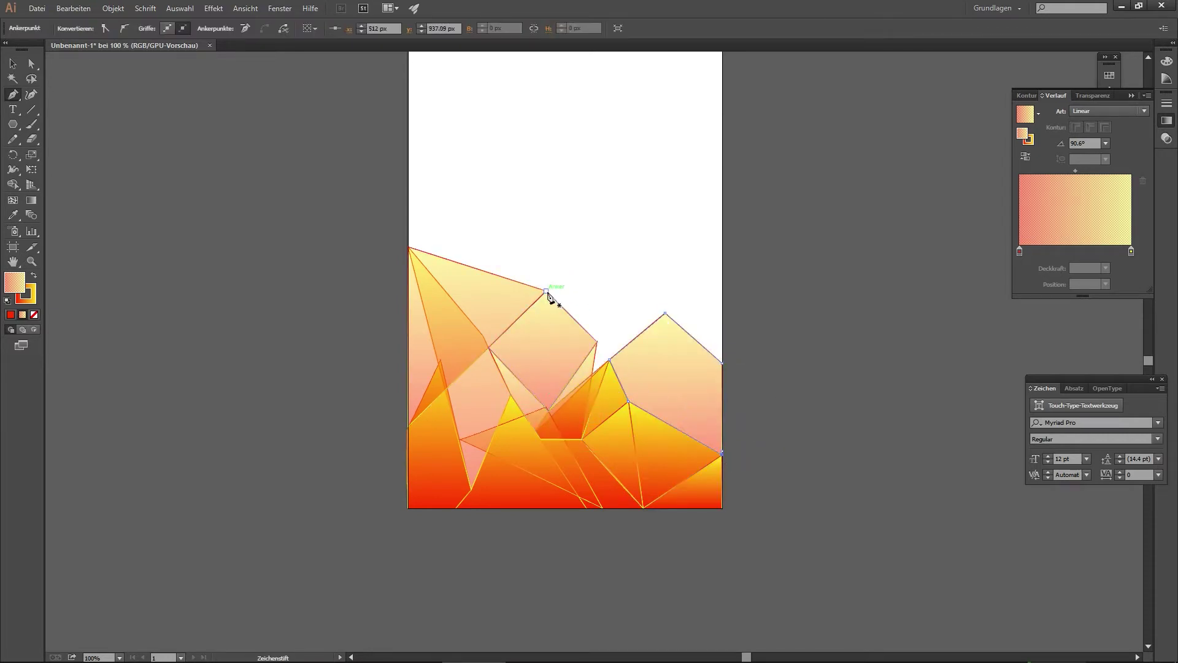
click(546, 291)
click(597, 374)
scroll(598, 373, up, 4)
click(657, 429)
click(533, 405)
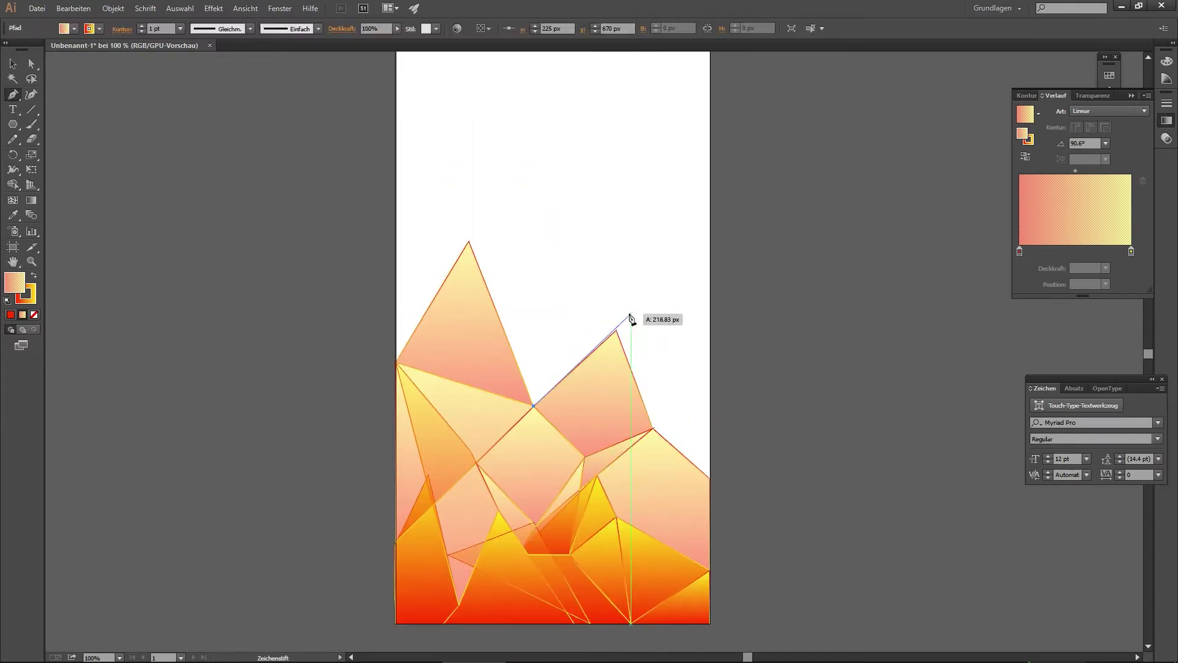
click(631, 318)
- Start a pale facet atop the left peak
scroll(394, 368, up, 3)
click(557, 287)
click(502, 398)
drag(764, 476, 724, 379)
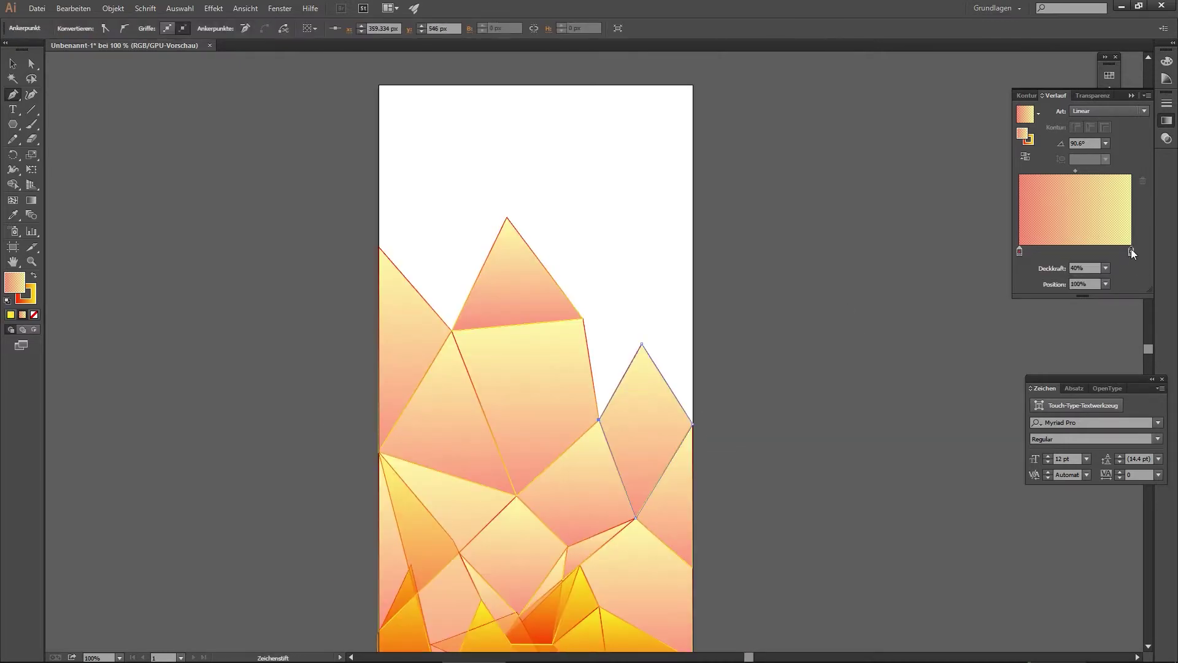
- Make the right-edge facet's gradient fully opaque and deselect it
click(1019, 252)
key(v)
key(ctrl+shift+a)
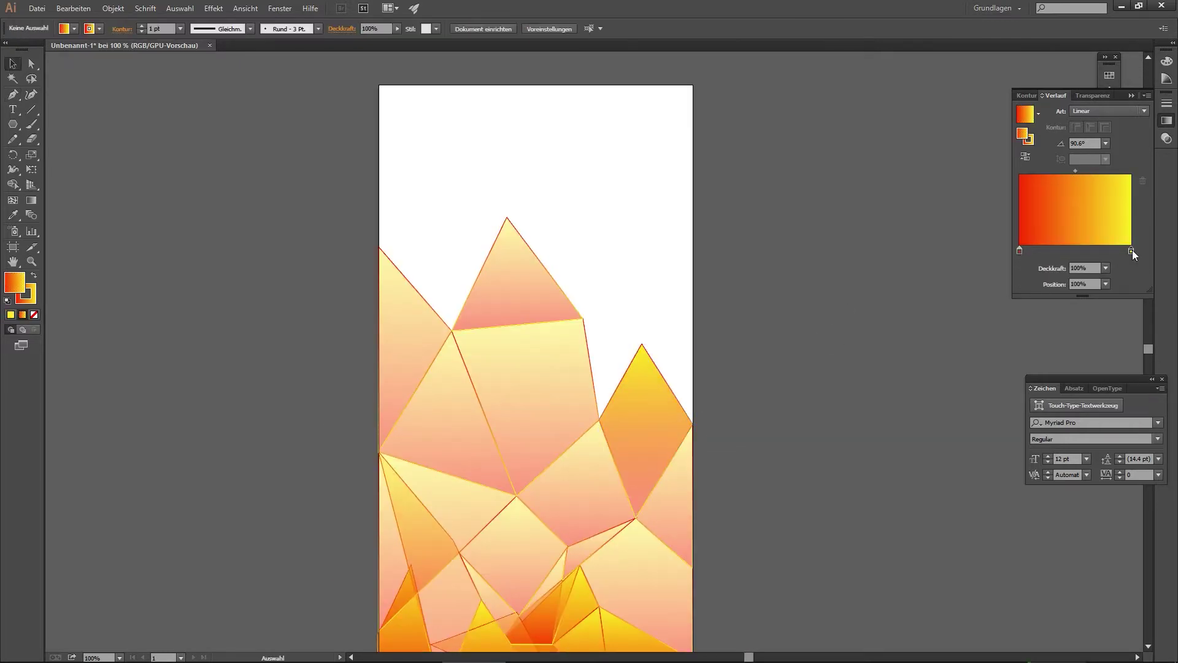
- Draw the top-left triangle facet and set its gradient angle to 90°
key(p)
click(378, 84)
click(459, 186)
click(378, 247)
click(378, 84)
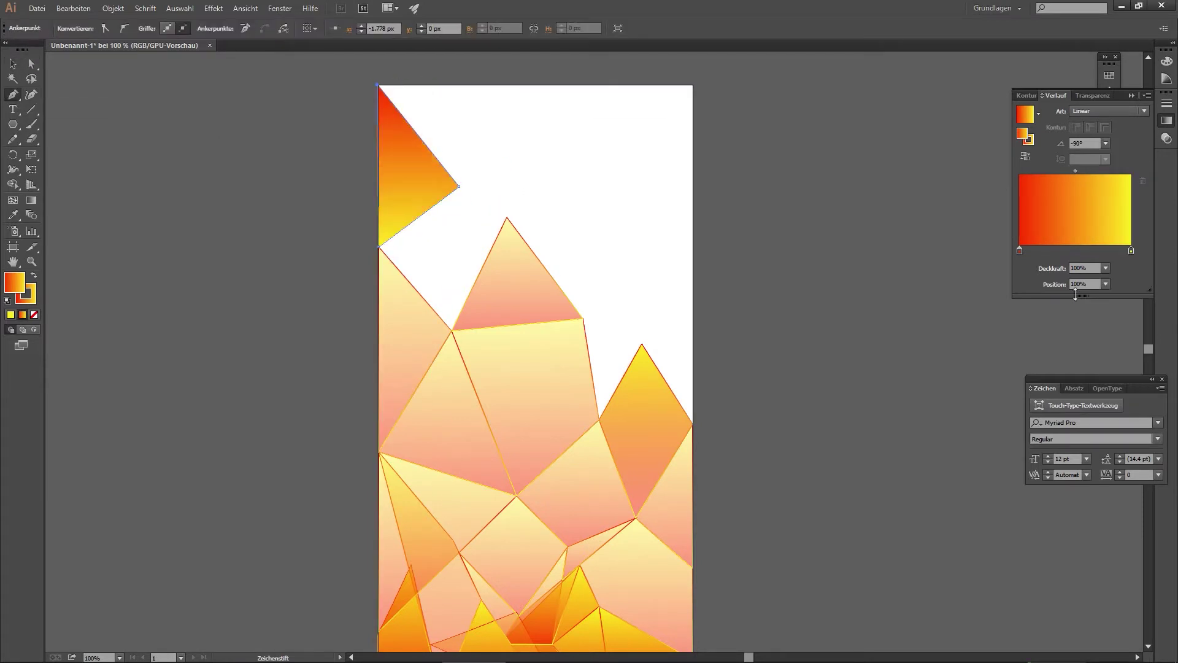
click(1105, 143)
click(1117, 210)
- Draw a facet below the triangle and a shape at the top-right corner
click(506, 217)
click(452, 332)
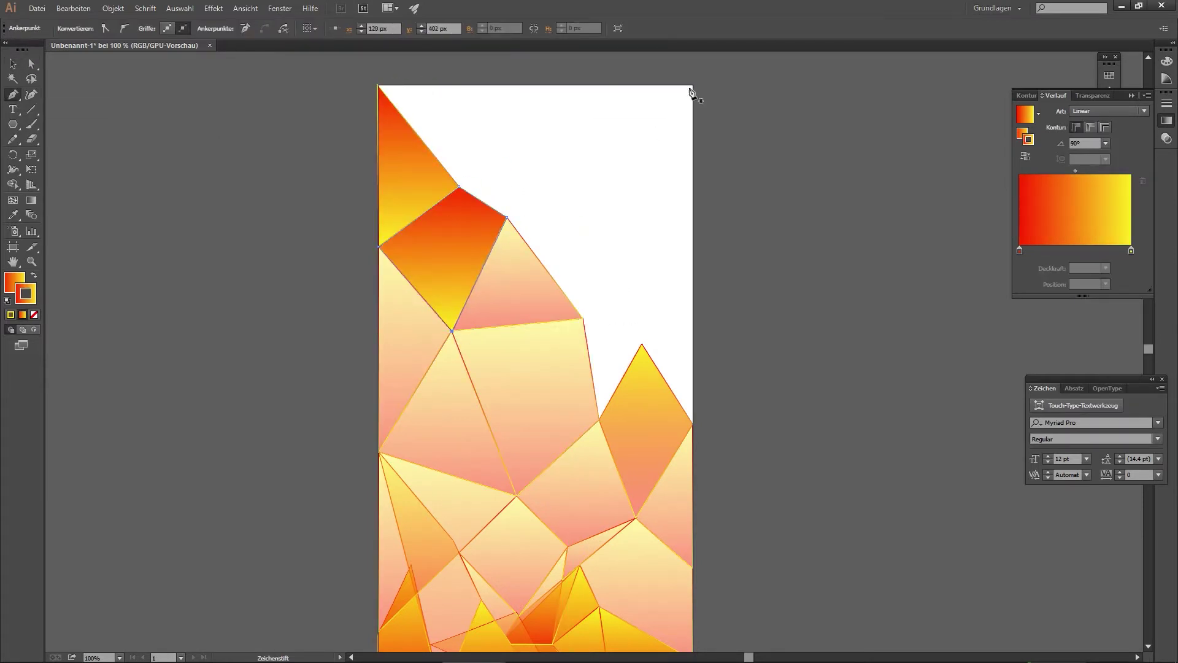
click(692, 86)
click(600, 252)
click(539, 85)
click(691, 86)
click(665, 207)
- Draw a right-edge facet and a top-left facet along the top edge, then deselect
click(693, 293)
click(692, 86)
click(664, 206)
click(600, 252)
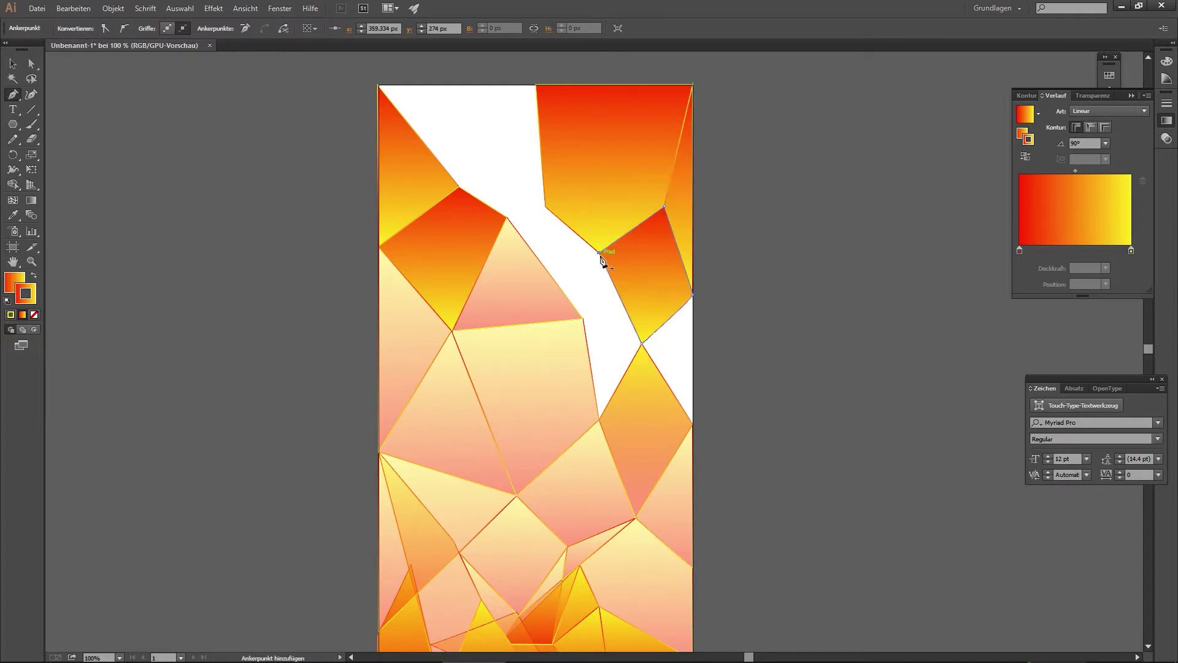
click(379, 86)
click(536, 84)
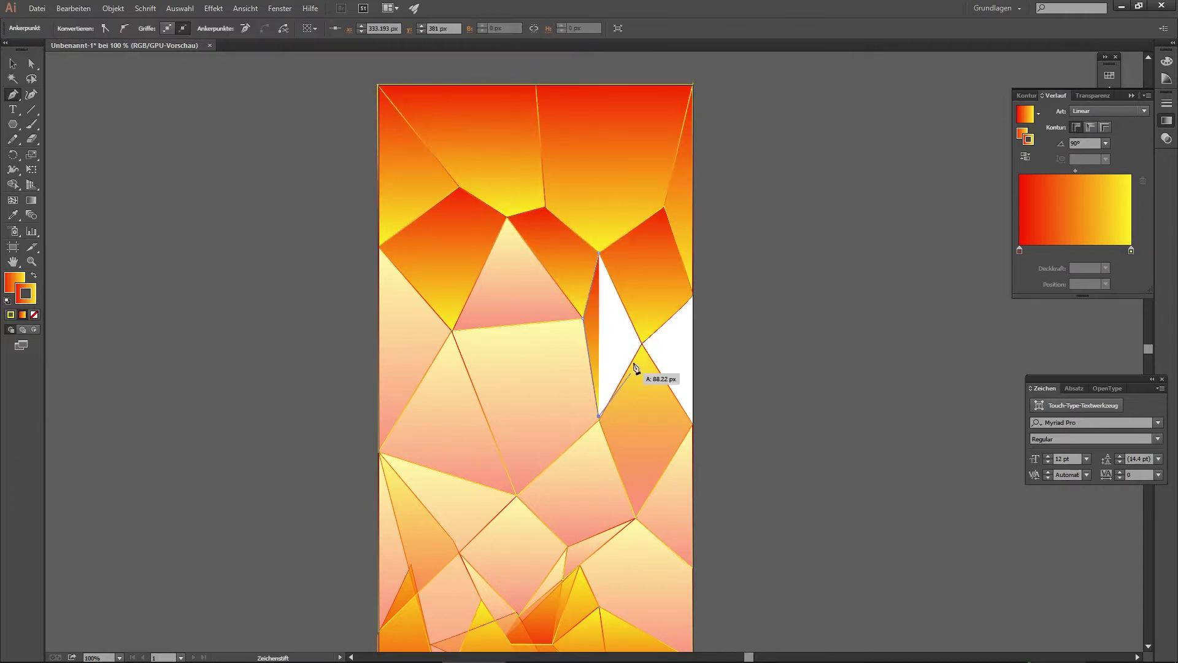
click(11, 64)
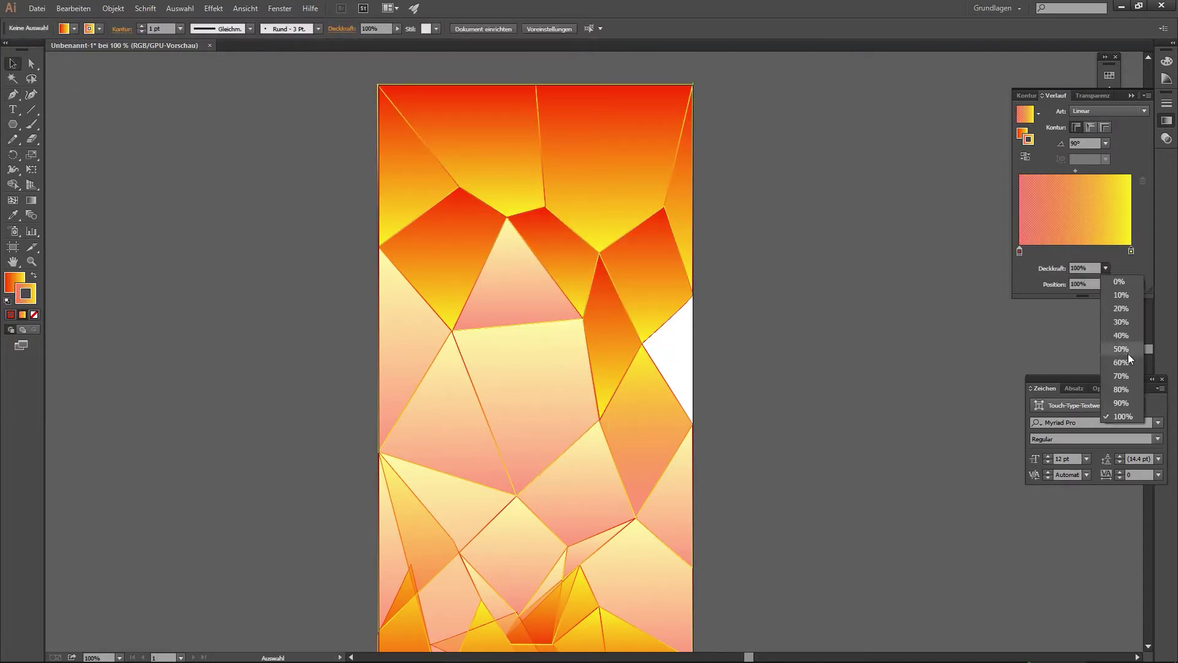
- Set both gradient stops to 50% opacity for overlapping facets
click(1121, 348)
click(1020, 251)
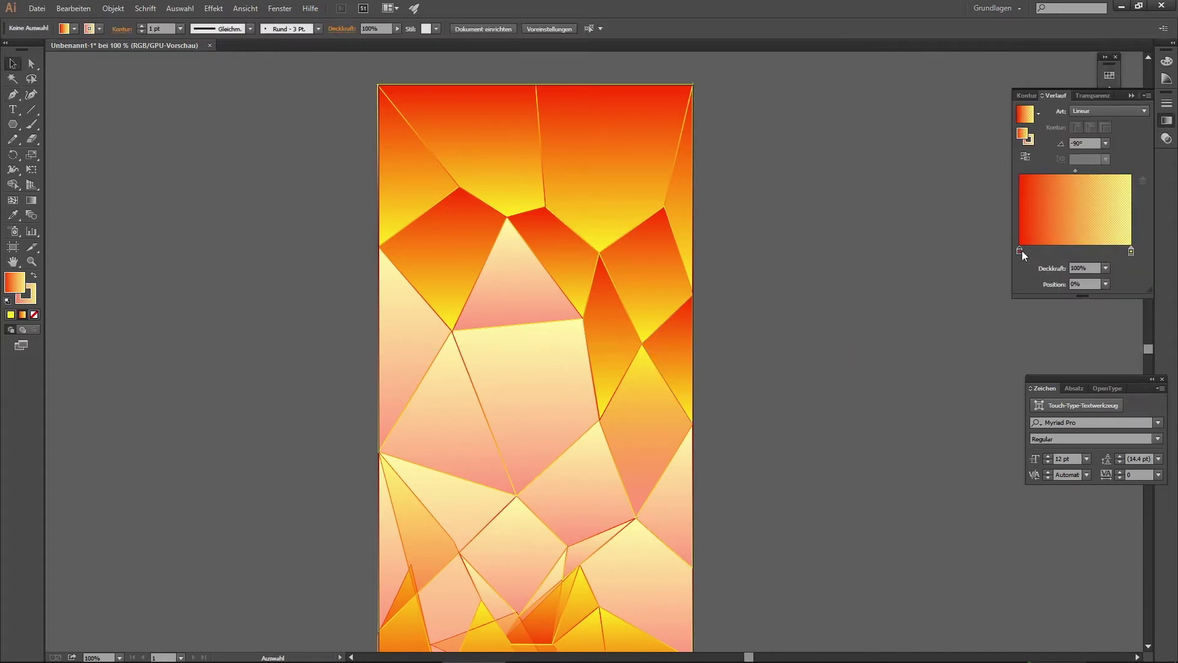
key(p)
click(412, 85)
- Draw a semi-transparent overlapping facet in the upper-left area
click(402, 274)
click(452, 331)
click(507, 217)
click(497, 85)
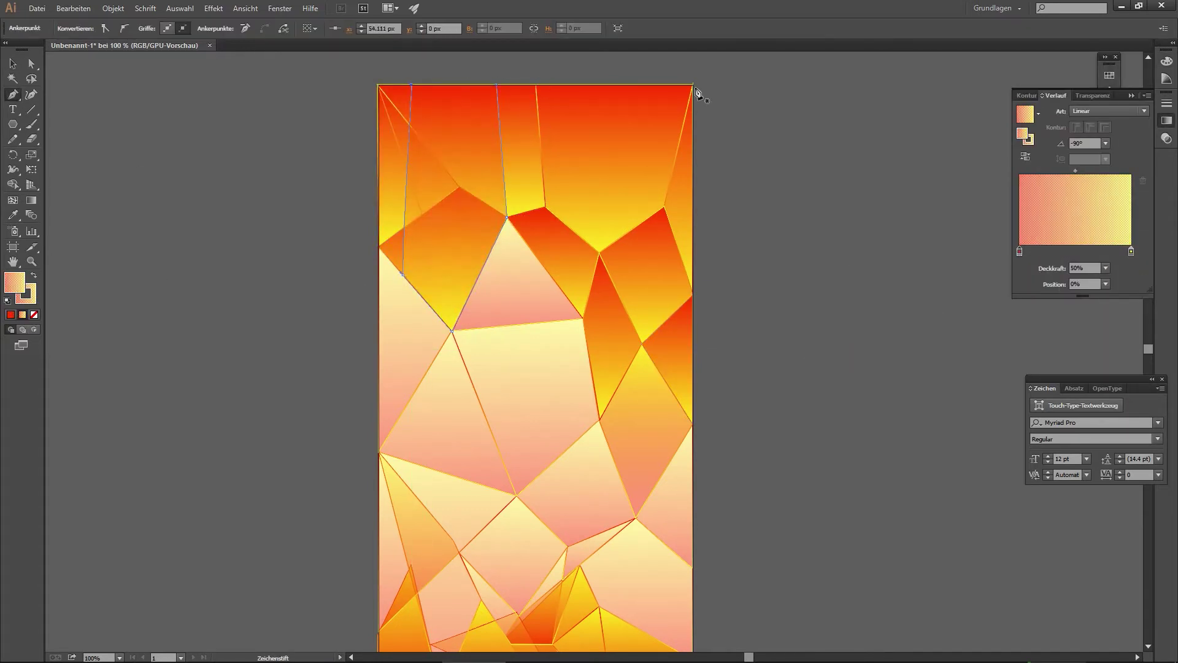
- Draw an overlapping five-sided facet from the top-right corner
click(694, 85)
click(678, 247)
click(641, 344)
click(613, 239)
click(609, 84)
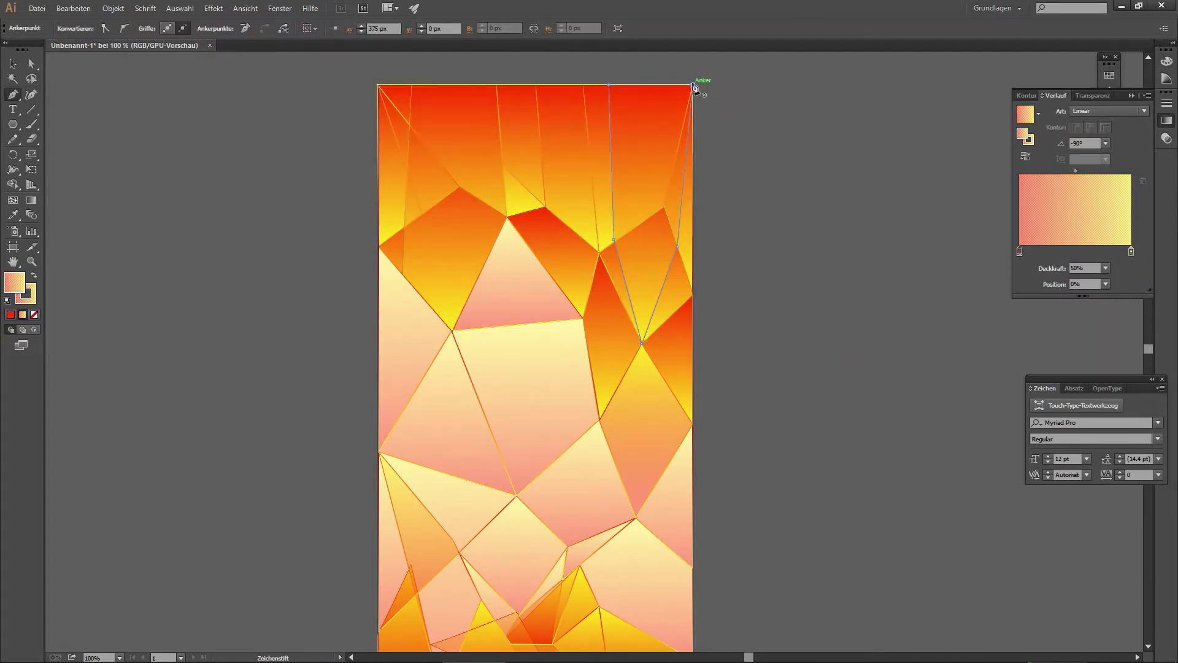
click(694, 86)
- Draw a long facet running down the artboard's left edge
click(377, 85)
click(378, 452)
click(421, 379)
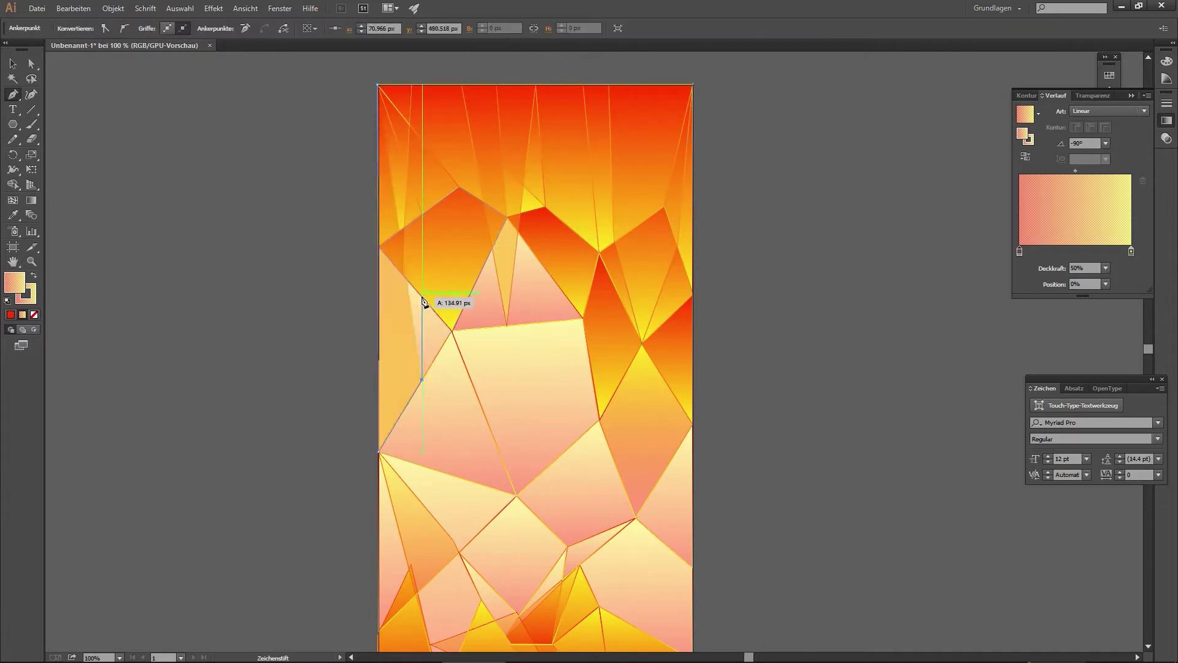
click(422, 298)
click(483, 268)
click(482, 201)
click(462, 85)
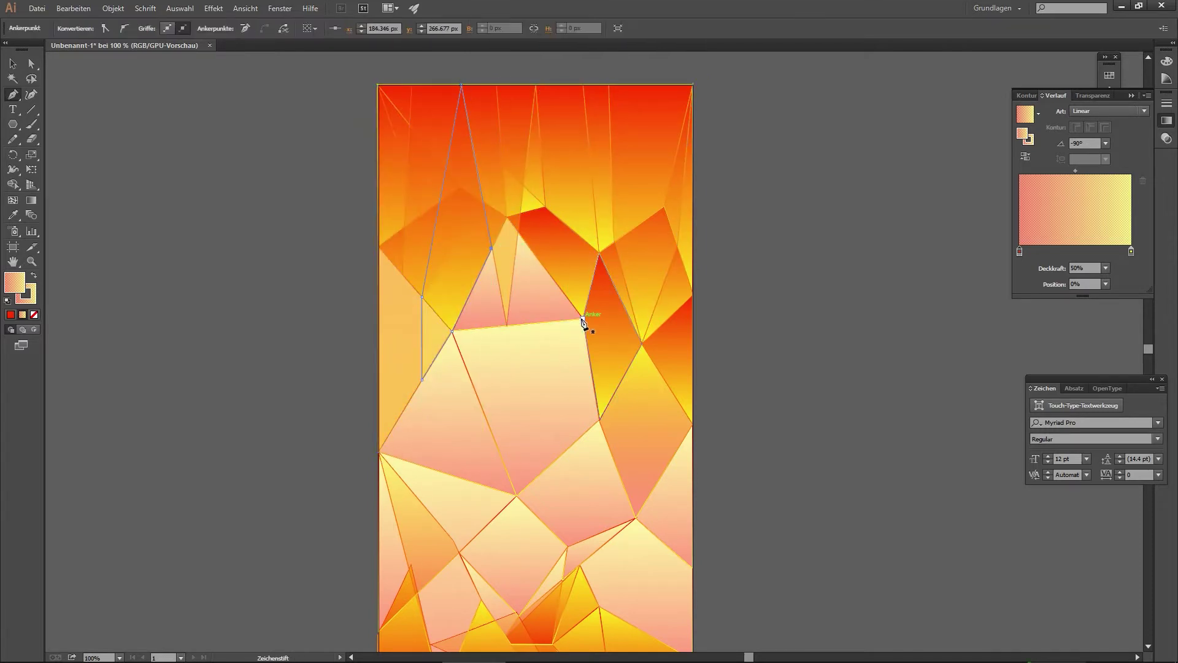
- Draw a long central facet from the top edge and adjust its gradient angle
click(692, 85)
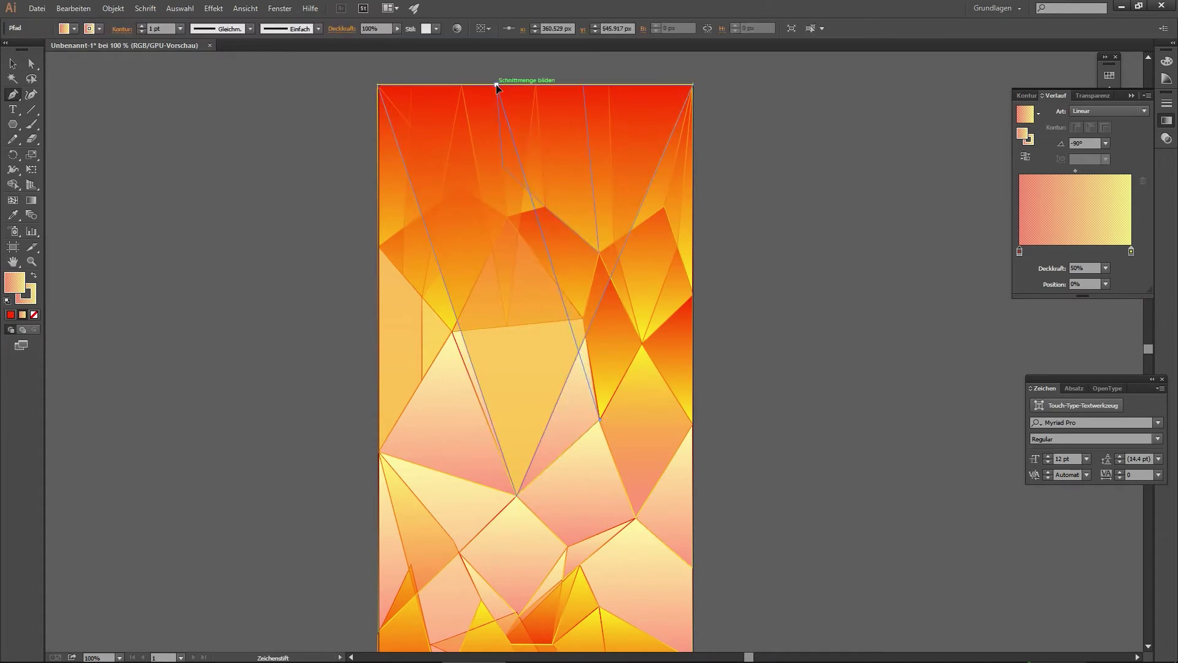
click(497, 85)
click(600, 421)
click(692, 424)
click(636, 518)
click(1105, 268)
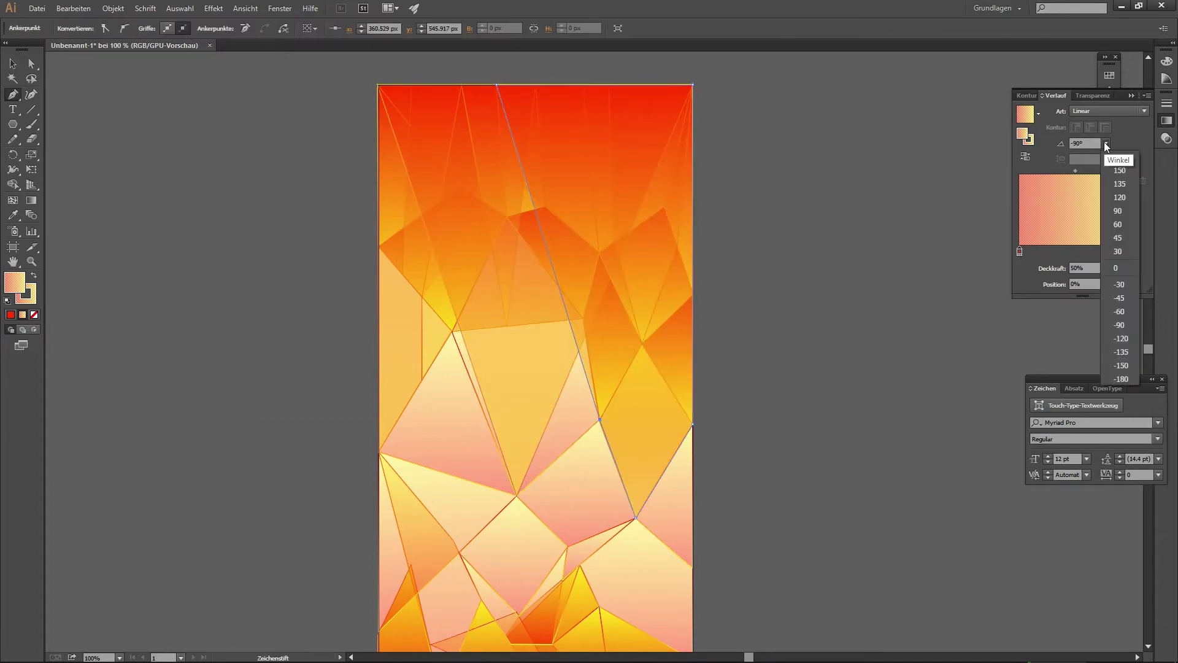
- Draw a narrow triangle reaching up to the top edge
click(693, 424)
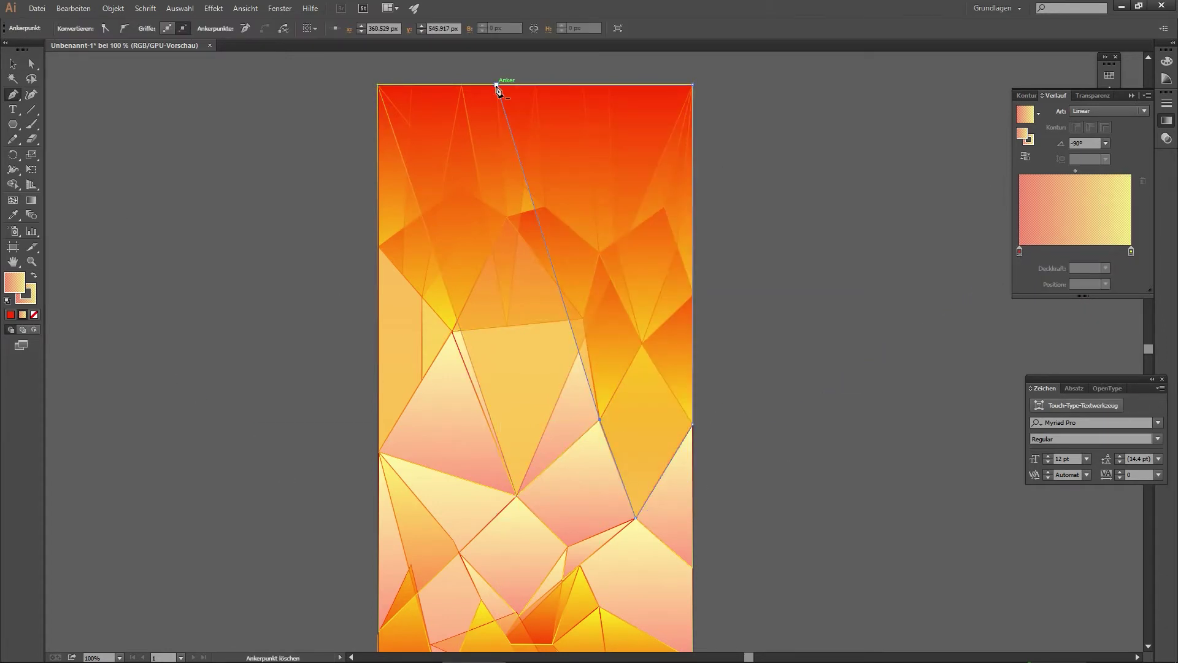
click(537, 84)
click(600, 421)
click(692, 84)
click(538, 85)
- Draw a final facet on the artboard's left edge
click(378, 247)
scroll(430, 368, down, 3)
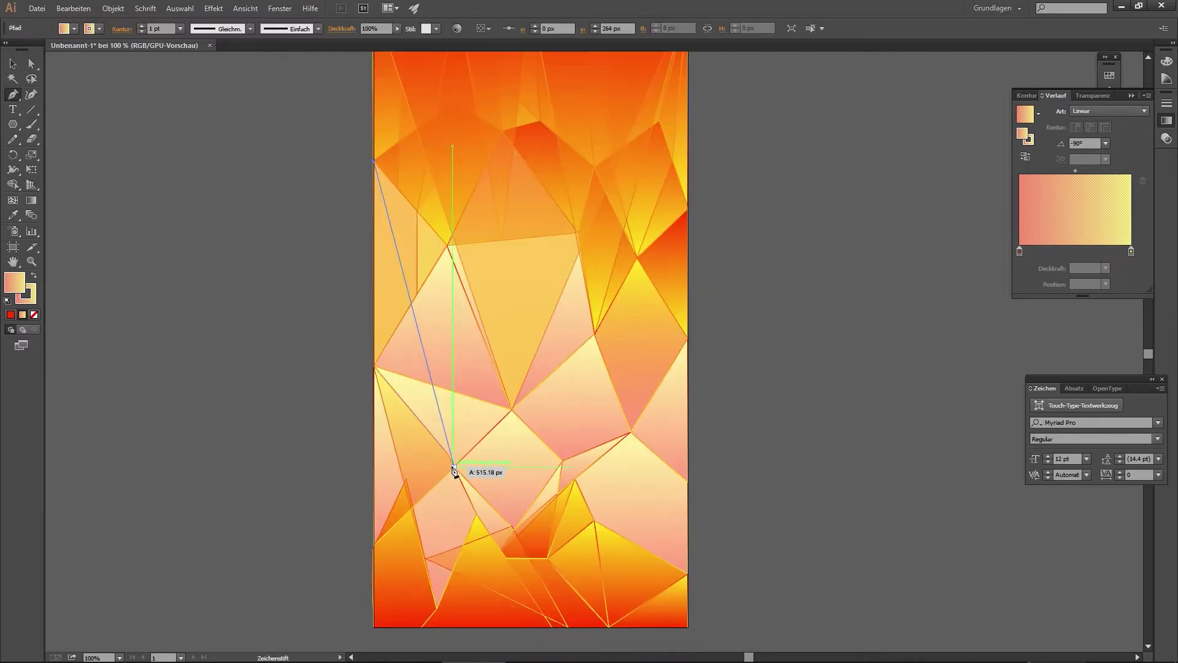
click(460, 474)
scroll(459, 474, up, 3)
click(376, 73)
scroll(715, 280, down, 2)
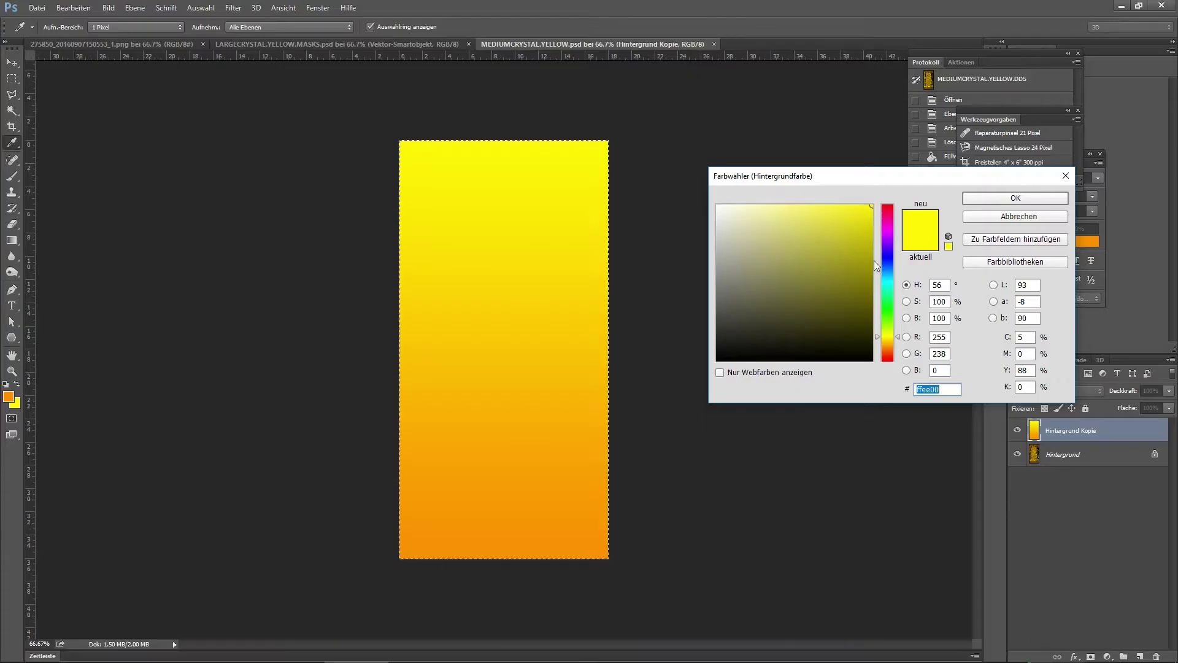
- Paste the crystal artwork into the MEDIUMCRYSTAL.YELLOW canvas as a smart object
key(Return)
key(ctrl+v)
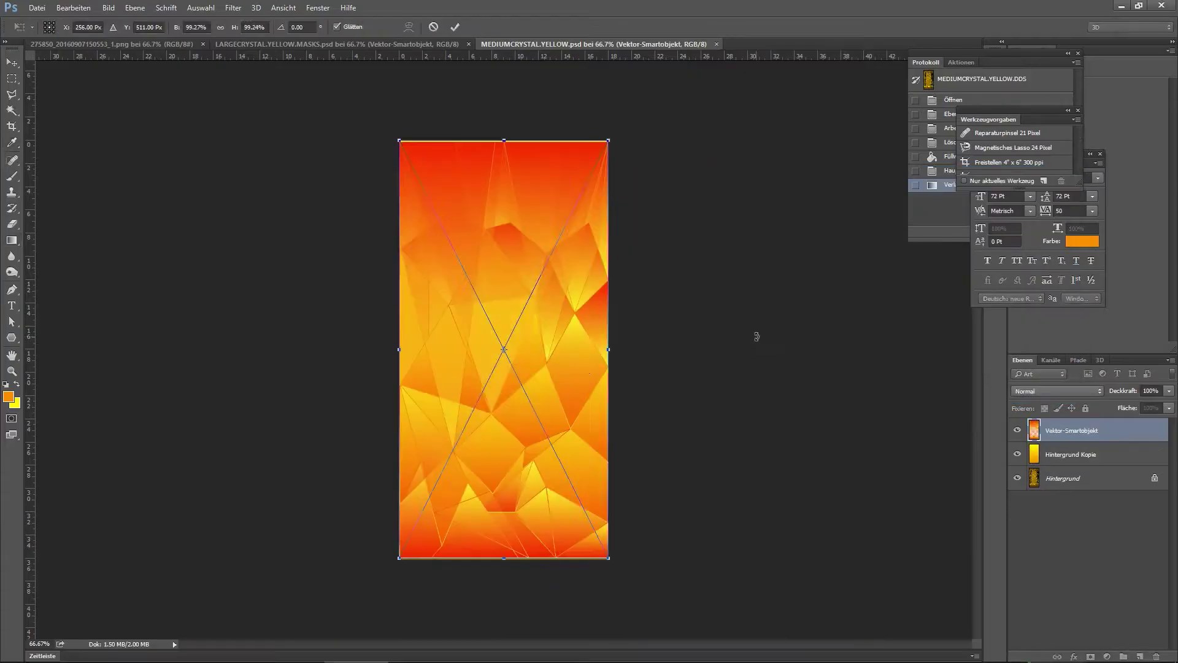
key(ctrl+plus)
key(ctrl+plus)
key(Return)
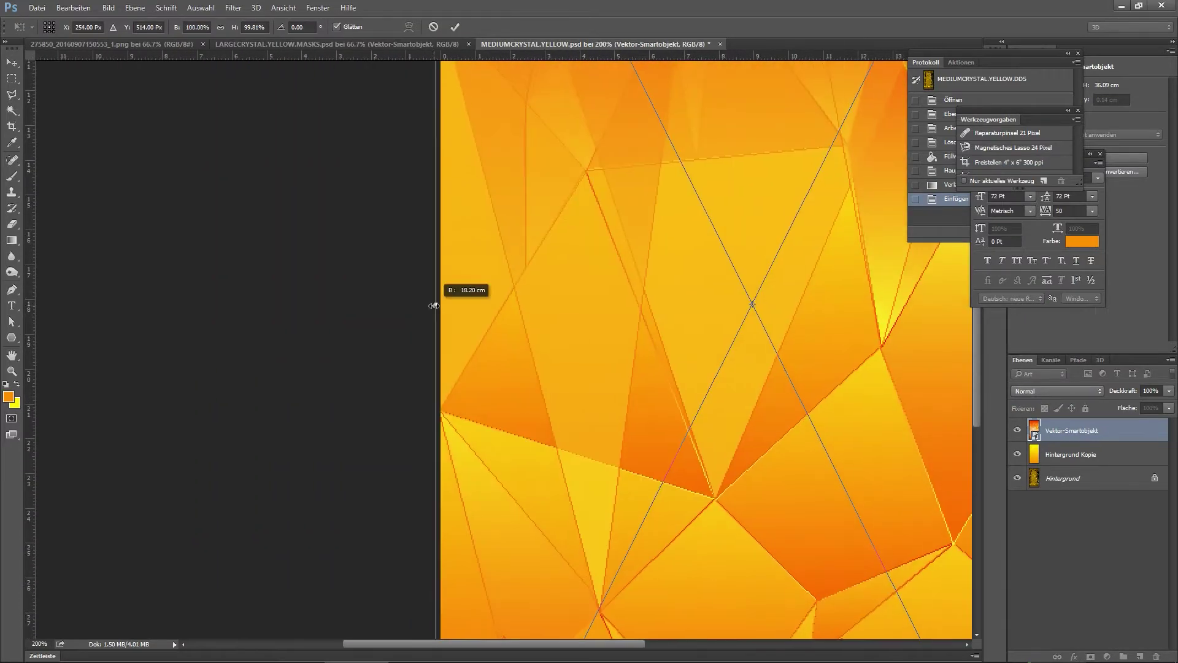
- Rotate the canvas 180° so the red sits at the bottom
key(g)
key(ctrl+minus)
key(ctrl+minus)
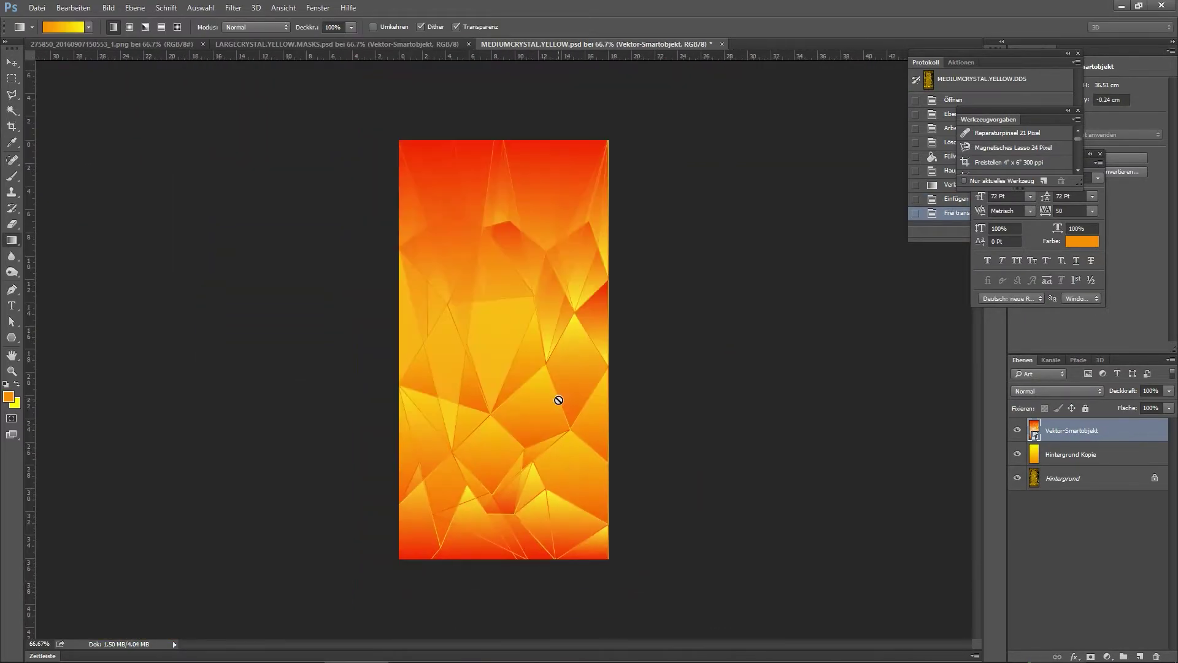
click(108, 8)
click(300, 121)
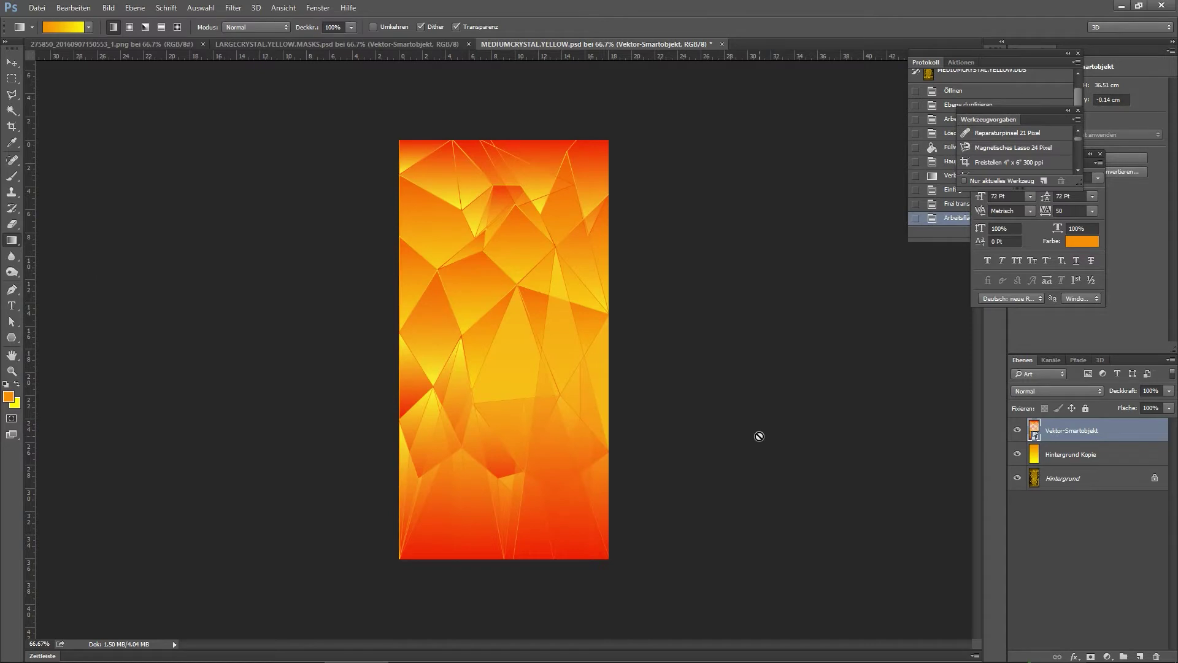
- Duplicate the crystal layer and view its layer mask on its own
key(F2)
key(Return)
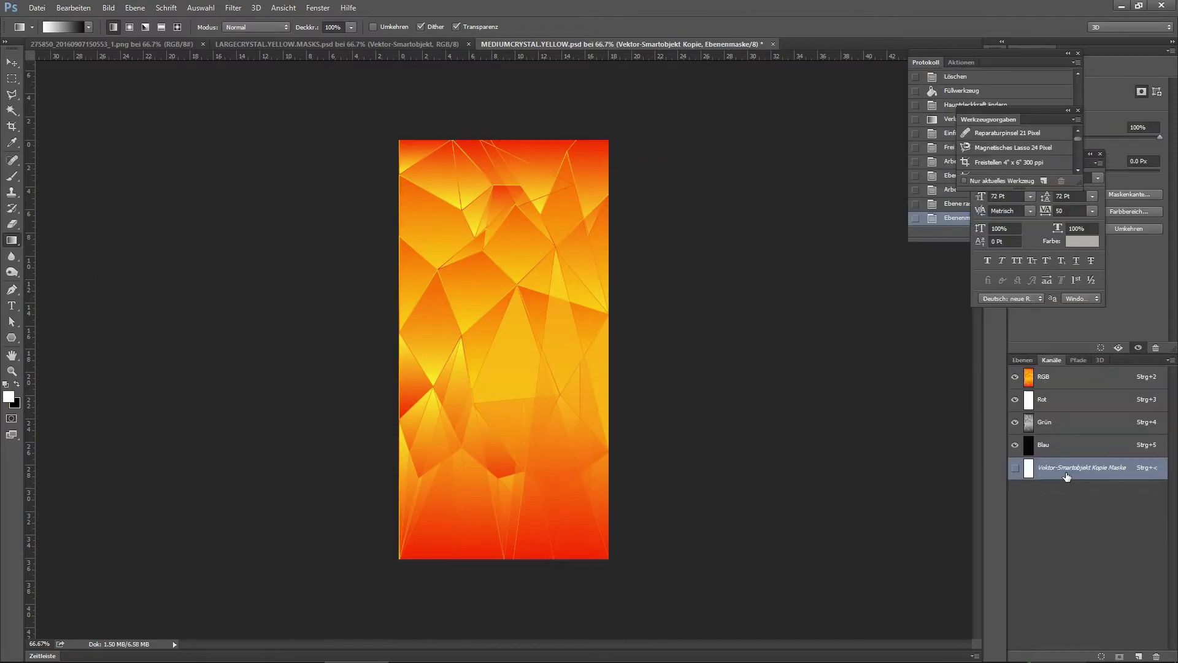
double_click(1066, 476)
click(663, 218)
click(1015, 467)
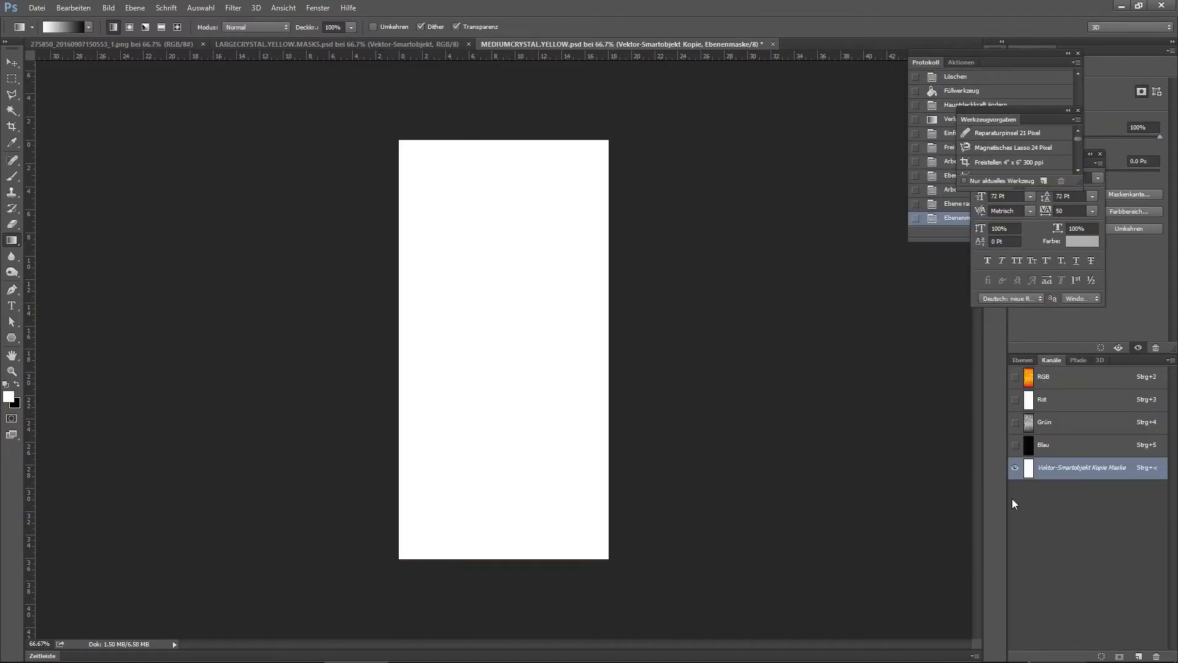
- Fill the mask with an inverted gradient and steepen it with Curves
drag(504, 140, 516, 557)
key(ctrl+i)
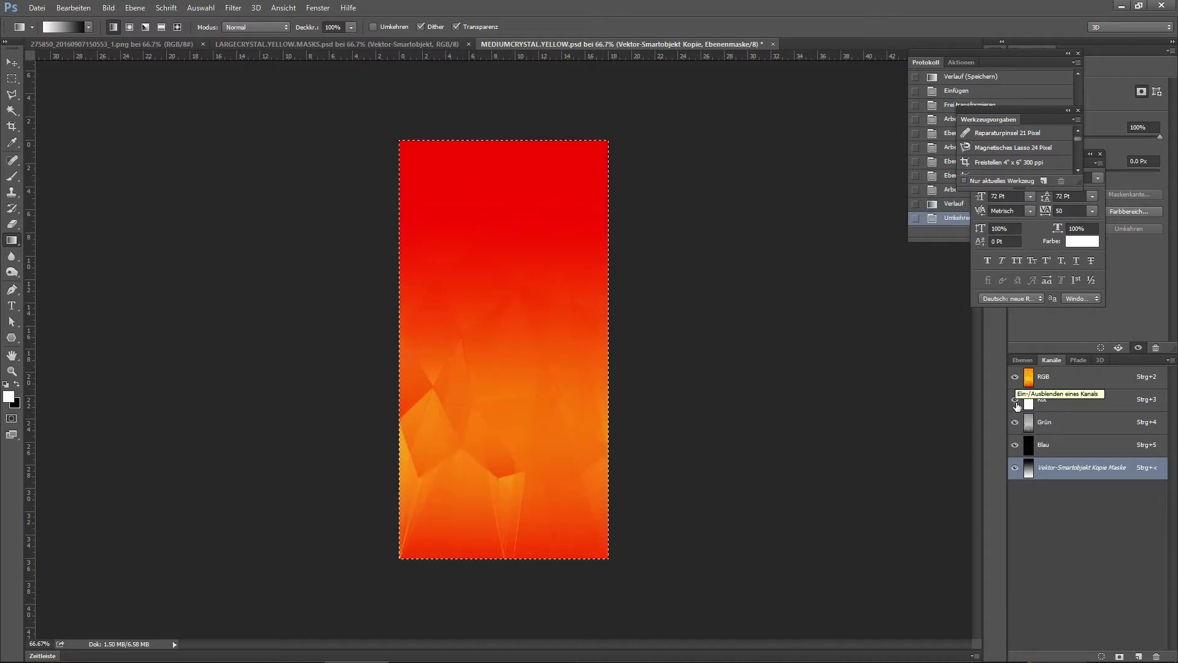
key(ctrl+m)
drag(746, 484, 740, 463)
key(Return)
- Gradient-fill the Hintergrund Kopie layer so it is yellow at the top
click(1015, 379)
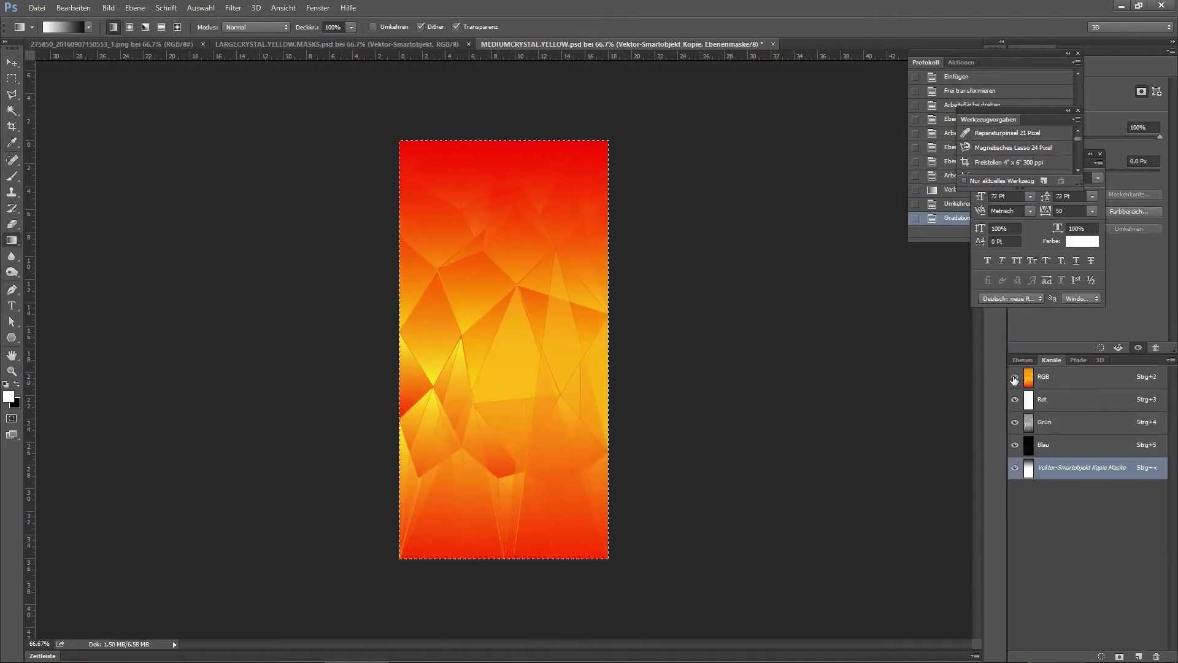
click(1022, 360)
click(1069, 479)
drag(504, 560, 505, 559)
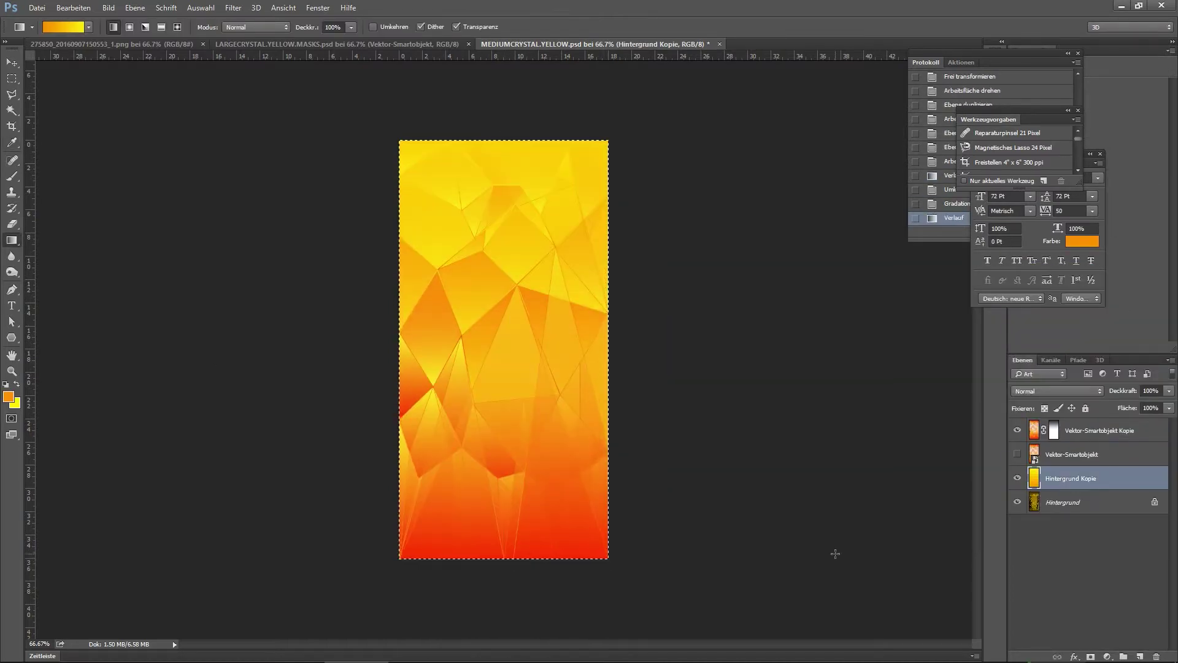
- Raise the masked smart-object copy's saturation to +100 in Hue/Saturation
click(1099, 430)
key(ctrl+u)
mouse_move(956, 438)
mouse_down()
mouse_move(930, 438)
mouse_move(1017, 438)
mouse_up()
- Slightly raise brightness in Hue/Saturation, then brighten the copy with an upward Curves bend
drag(956, 468, 962, 471)
key(Return)
key(ctrl+m)
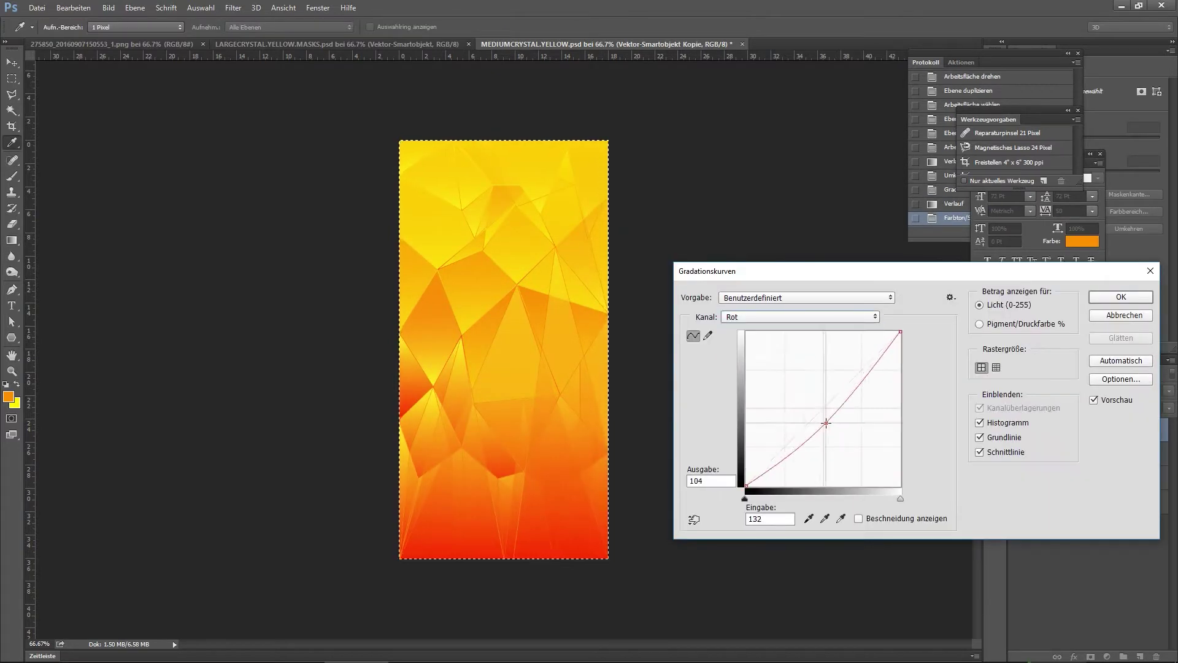
key(Escape)
key(ctrl+m)
drag(823, 421, 802, 401)
key(Return)
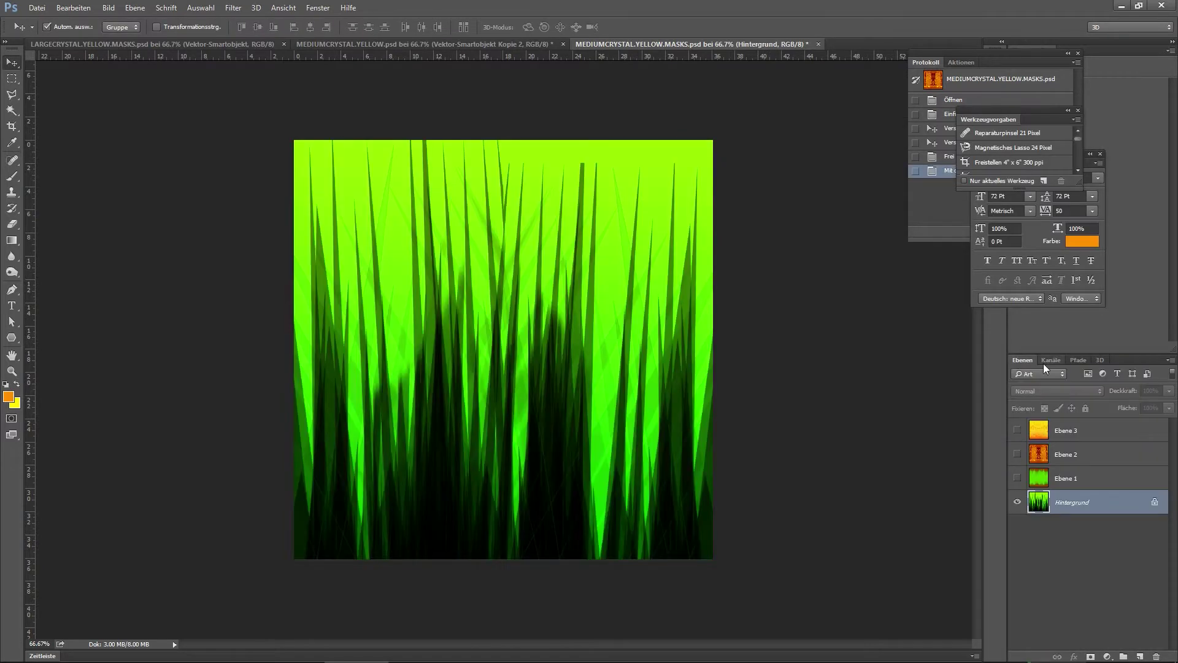
- Clear the blue channel so the crystal layer shows pure yellow
click(1051, 360)
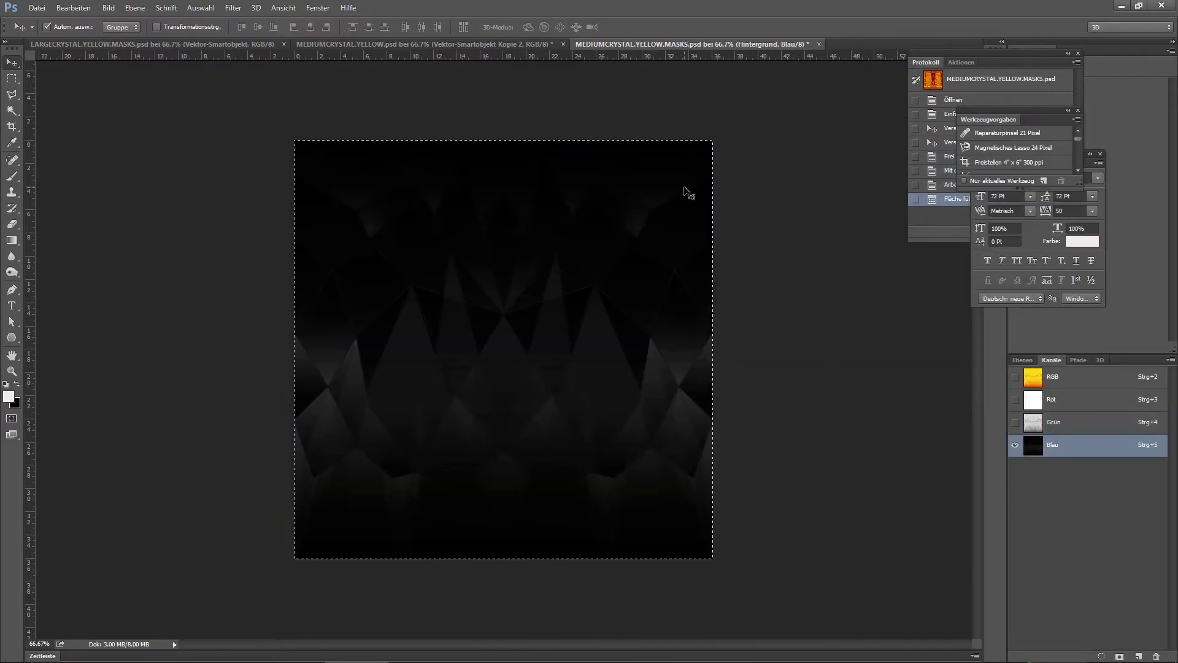
key(Delete)
click(1051, 422)
click(1074, 383)
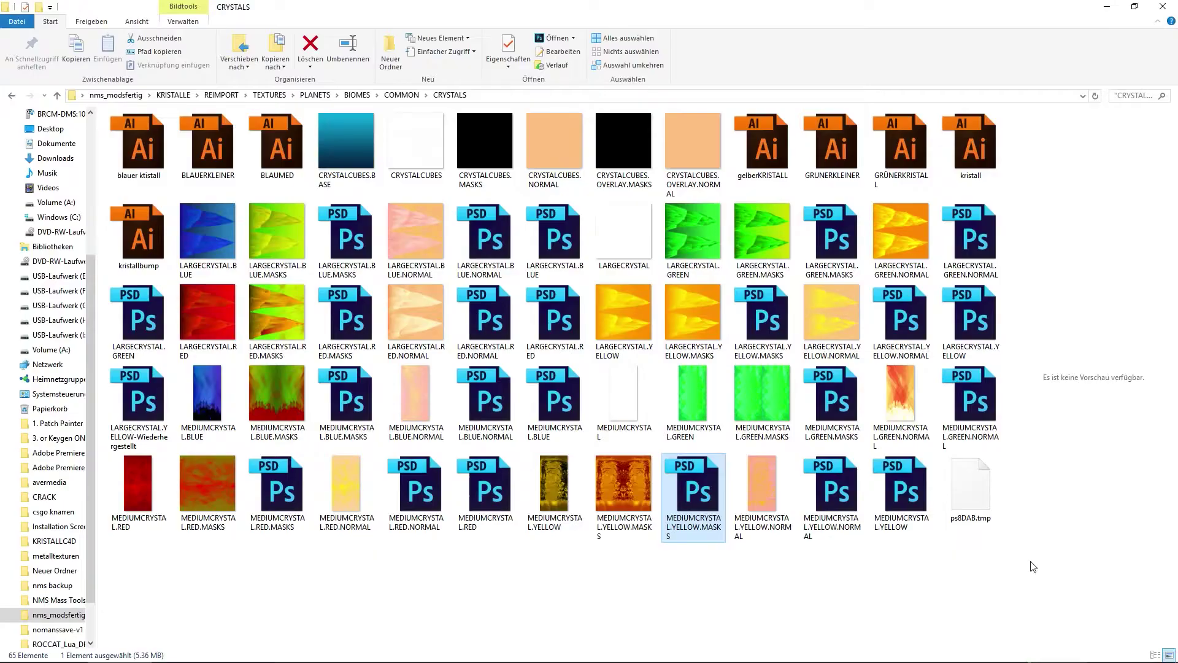
- Open the crystal normal map file, deselect, and return to the RGB composite and Layers
double_click(842, 496)
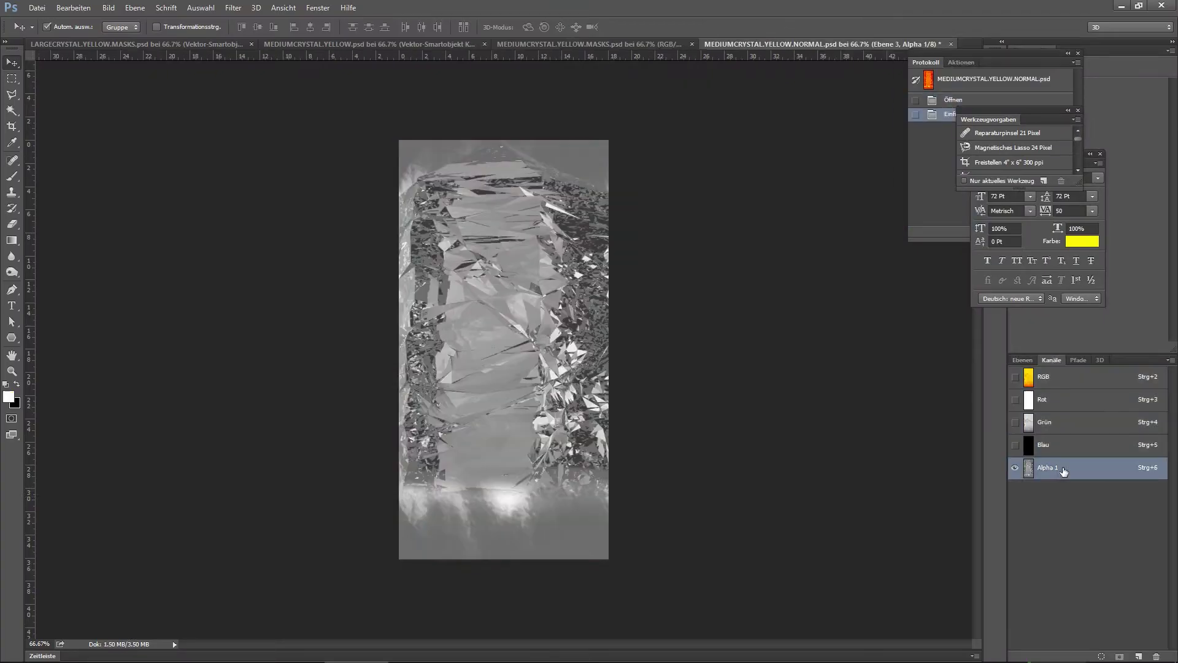
click(1023, 361)
key(ctrl+d)
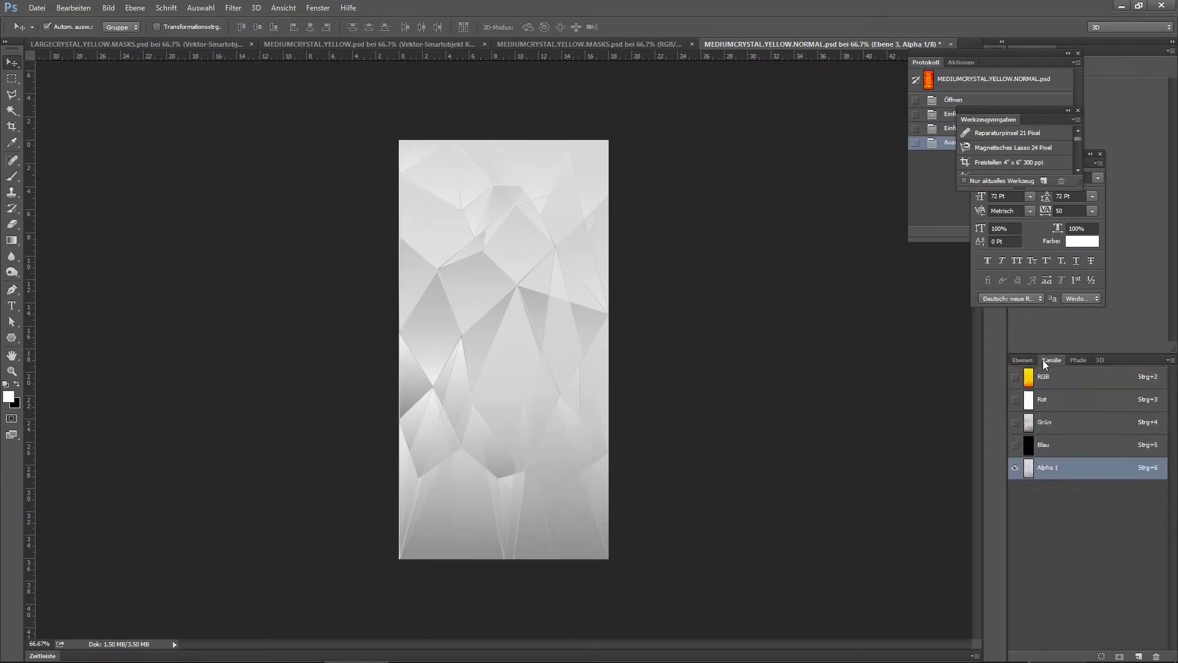
click(1043, 376)
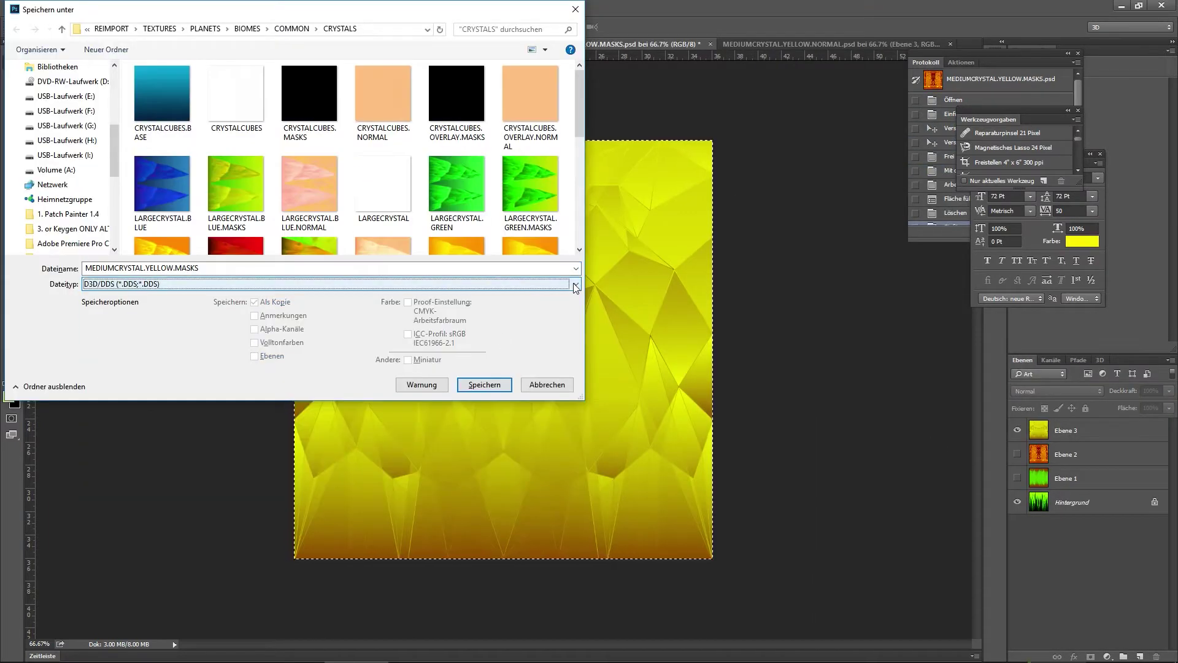
- Save the masks file as DDS with the chosen DXT compression format
click(576, 286)
click(550, 338)
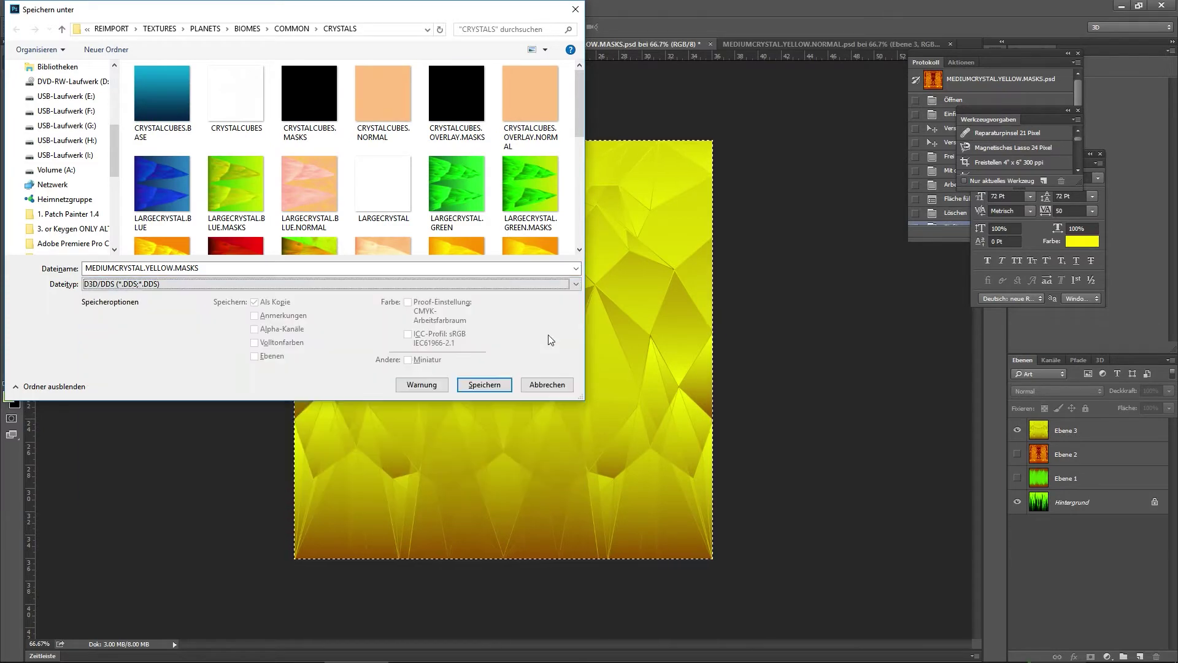
click(484, 385)
click(583, 175)
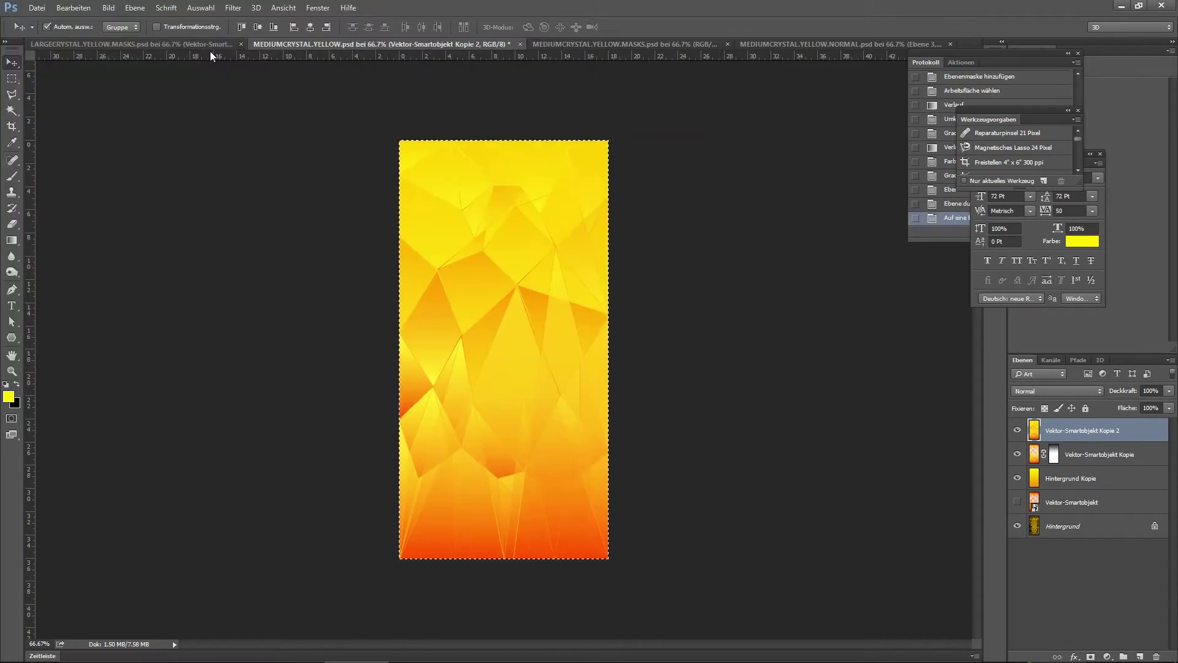
- Save the MEDIUMCRYSTAL.YELLOW colour texture as DDS and minimize Photoshop
click(210, 47)
click(367, 45)
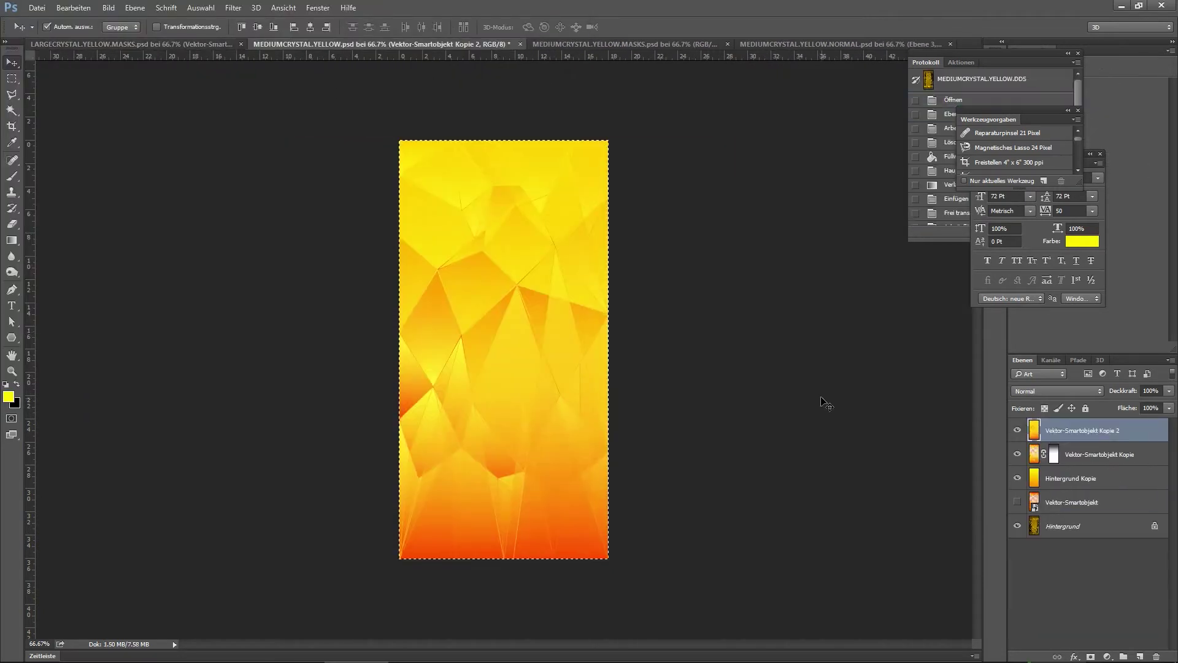
click(1123, 6)
- Recolour the selected facet outlines to orange FFA600
right_click(119, 652)
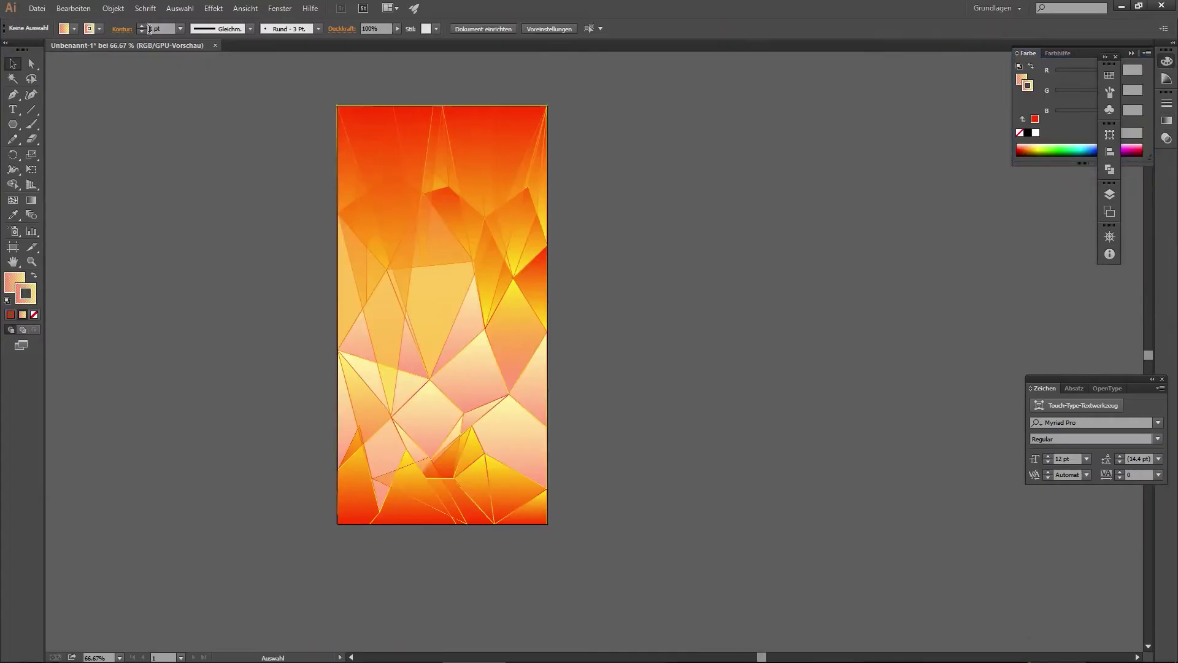
click(156, 127)
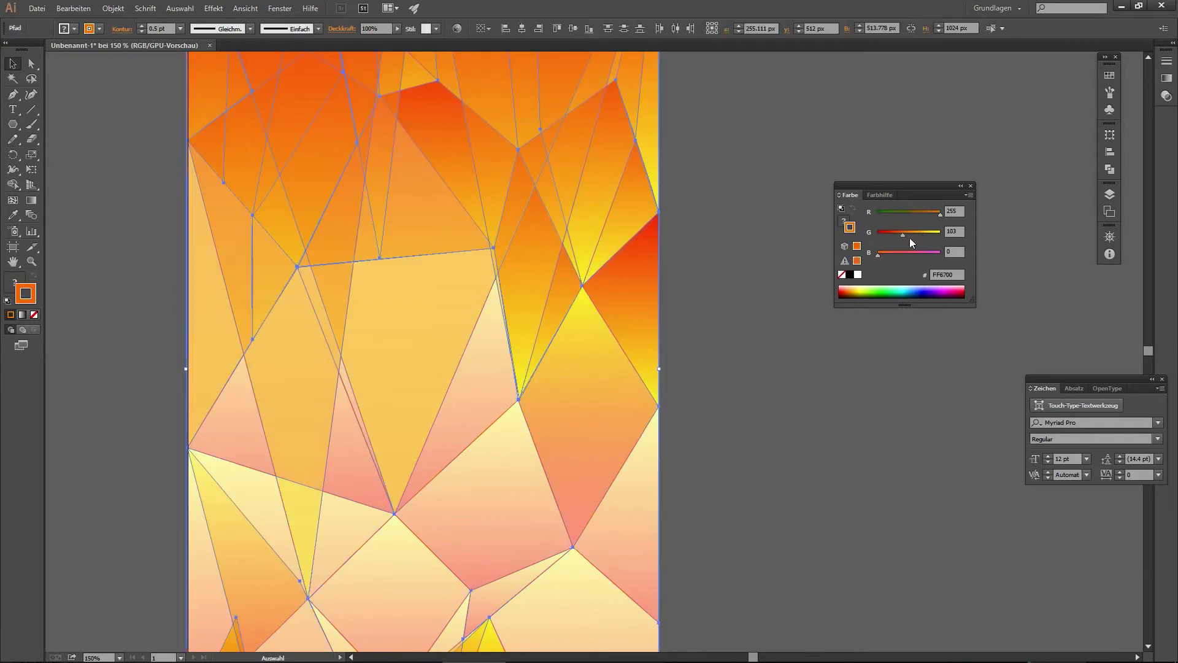
click(919, 233)
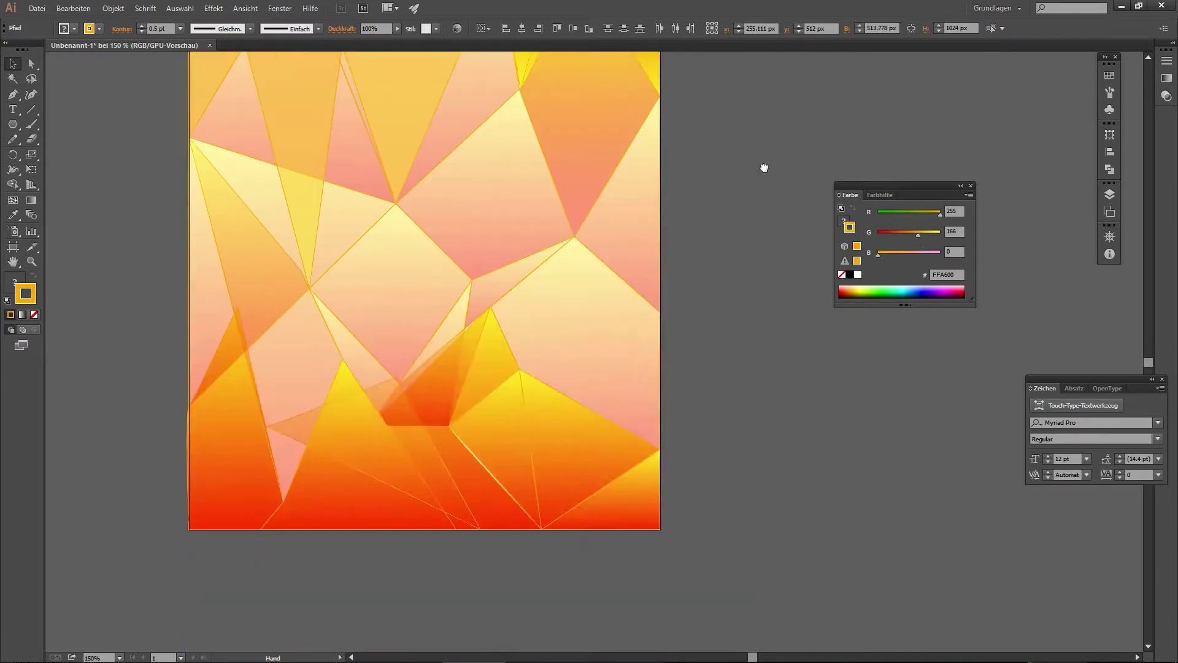
drag(765, 168, 802, 360)
- Select the whole artwork and bring it into the Photoshop yellow crystal image
key(ctrl+1)
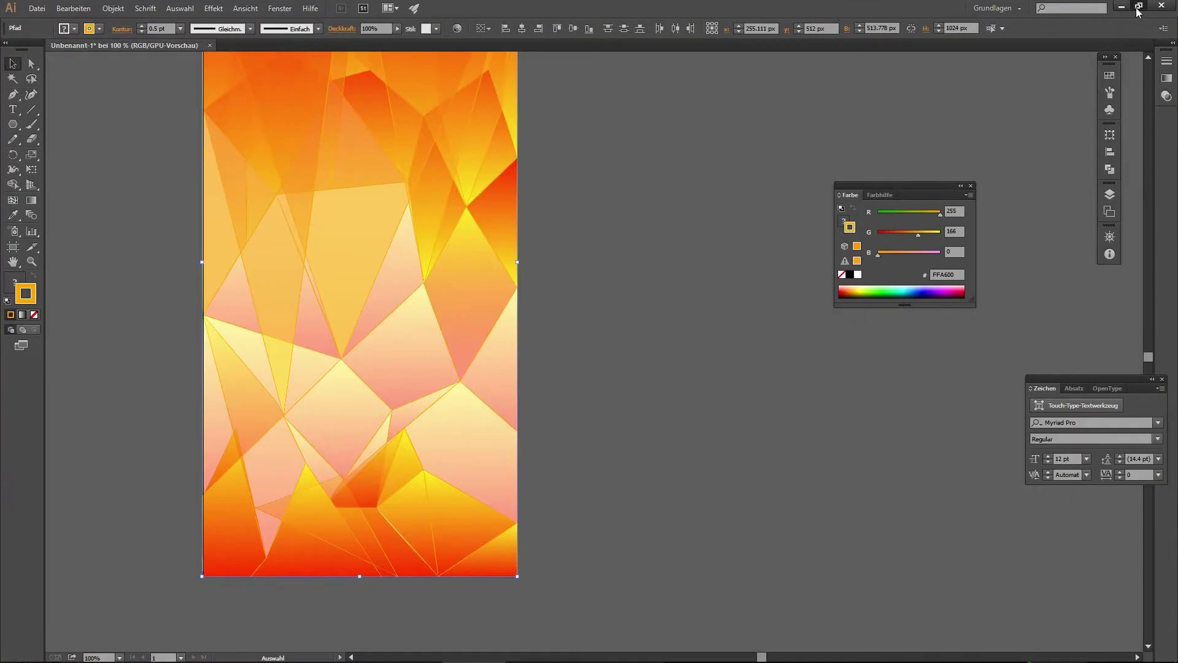
click(1138, 6)
drag(610, 584, 614, 442)
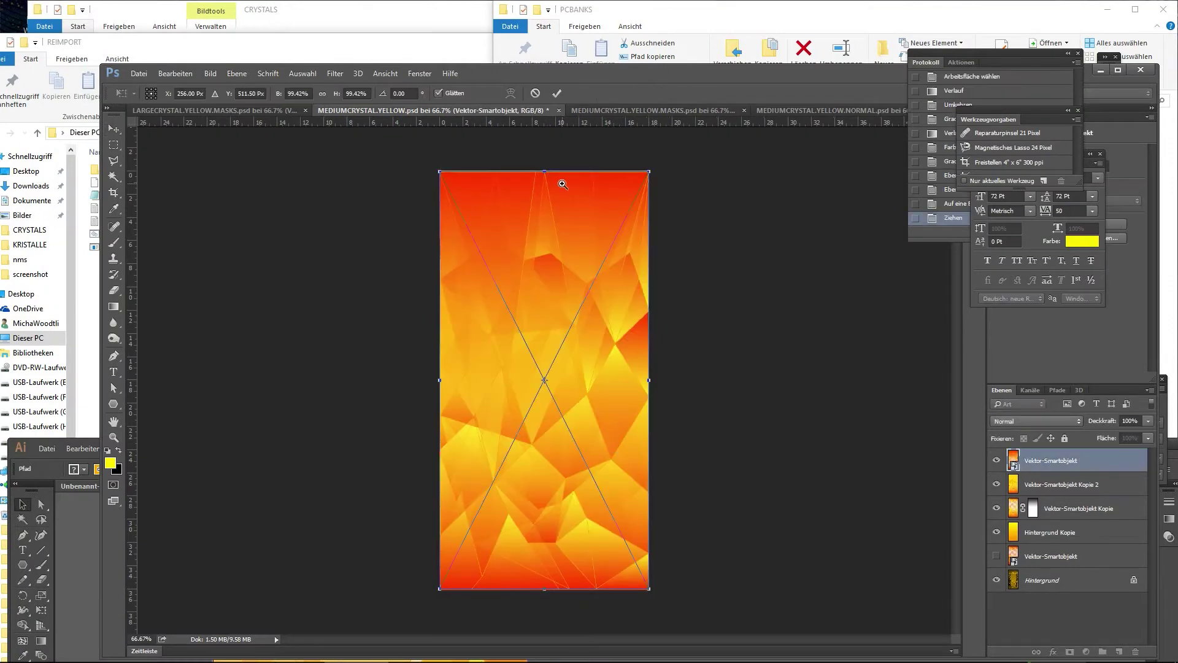
- Lower the pasted orange artwork layer's opacity to 39%
scroll(562, 184, up, 5)
scroll(562, 184, down, 5)
scroll(548, 602, up, 5)
click(1148, 421)
drag(1148, 434, 1110, 438)
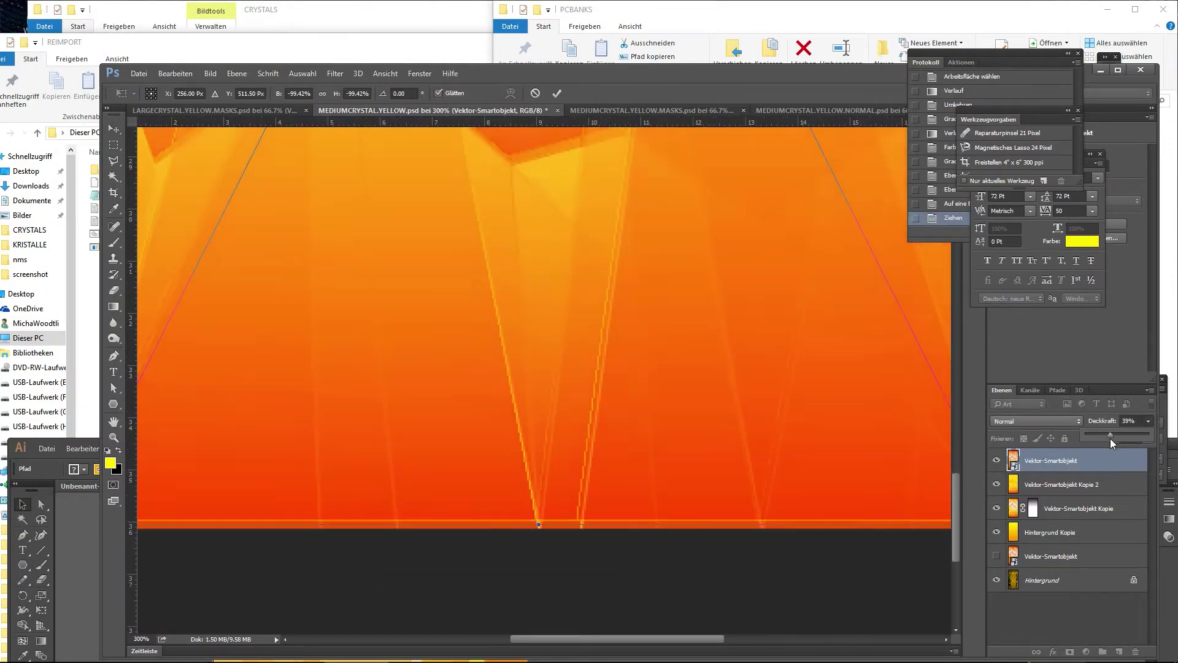
- Flip the artwork vertically and horizontally with Free Transform, then confirm
drag(538, 529, 538, 526)
scroll(405, 568, up, 10)
scroll(626, 302, left, 10)
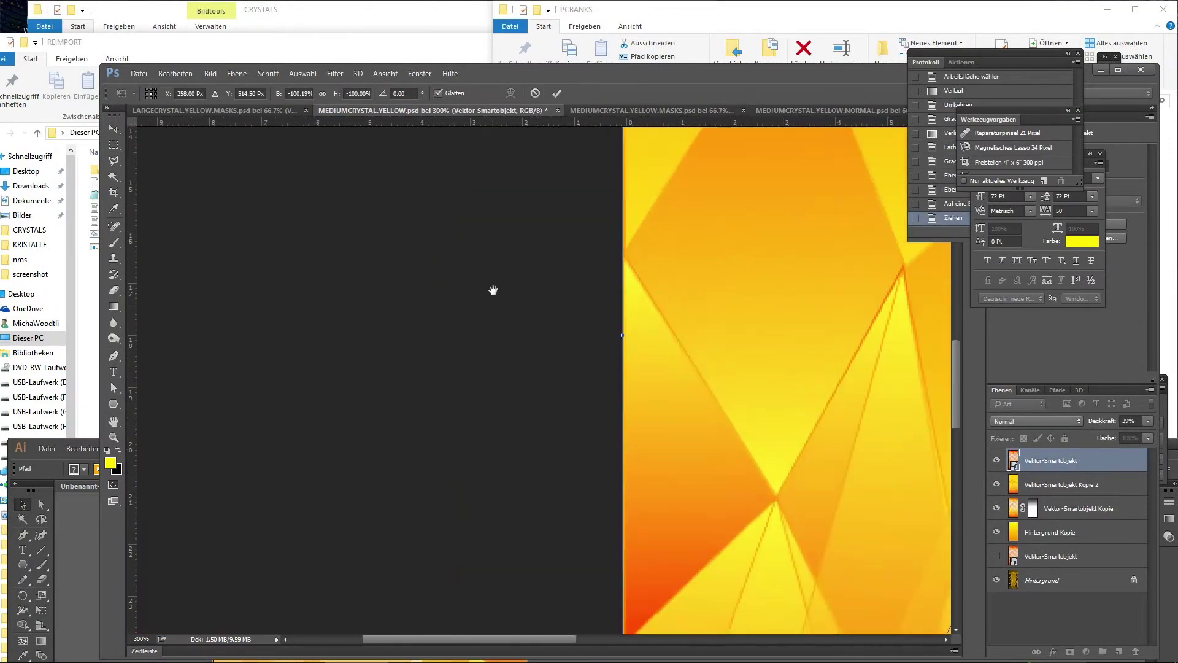
drag(571, 384, 566, 383)
scroll(728, 303, right, 5)
scroll(728, 303, right, 5)
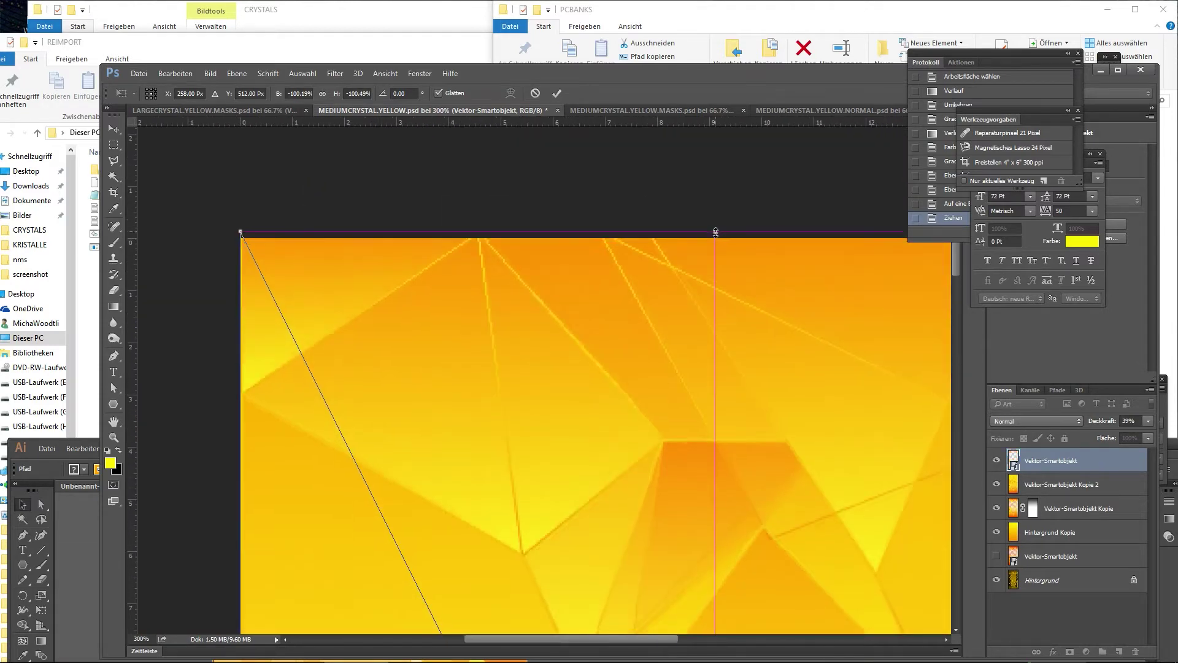
scroll(708, 303, down, 5)
click(997, 460)
- Move the artwork layer down the stack and hide Vektor-Smartobjekt Kopie 2
scroll(742, 399, down, 5)
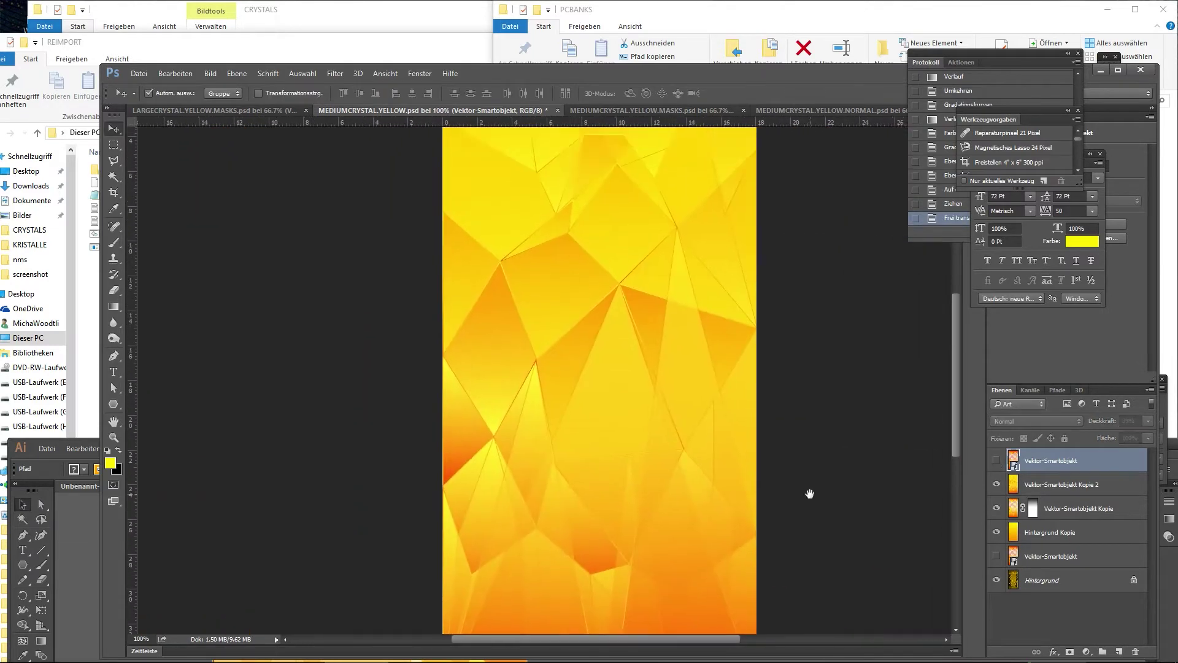
key(ctrl+bracketleft)
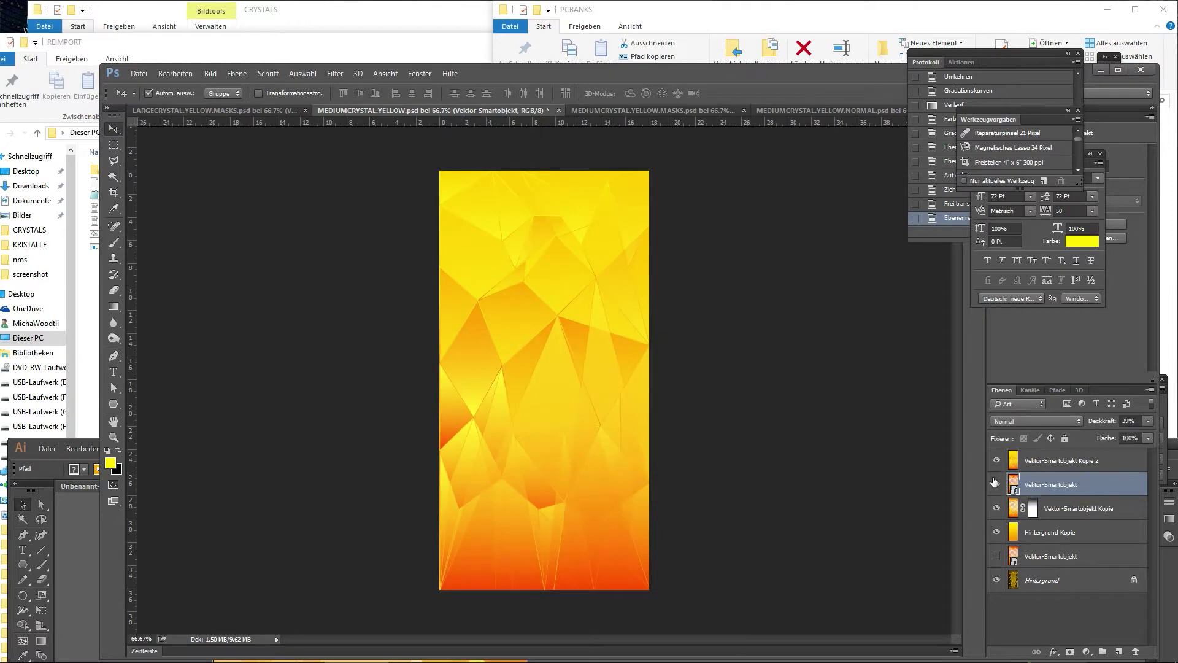
click(995, 483)
right_click(1035, 510)
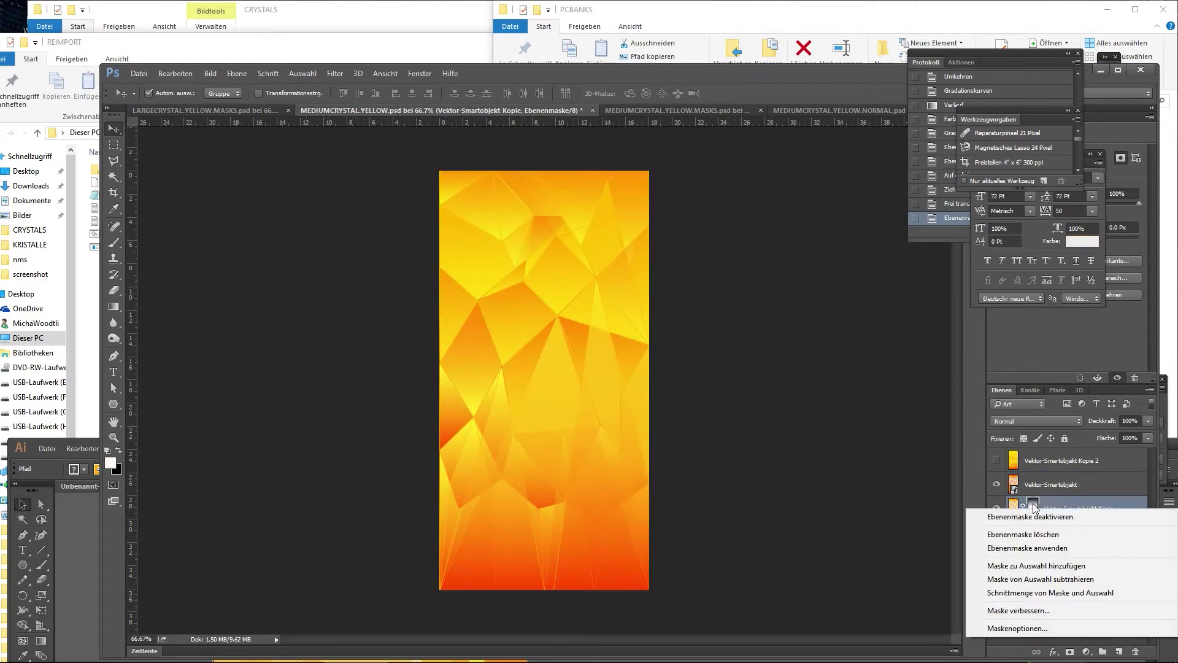
key(Escape)
- Duplicate the orange artwork layer and rasterize the new Kopie 3 layer
right_click(1016, 486)
click(1056, 489)
right_click(1055, 489)
click(1054, 514)
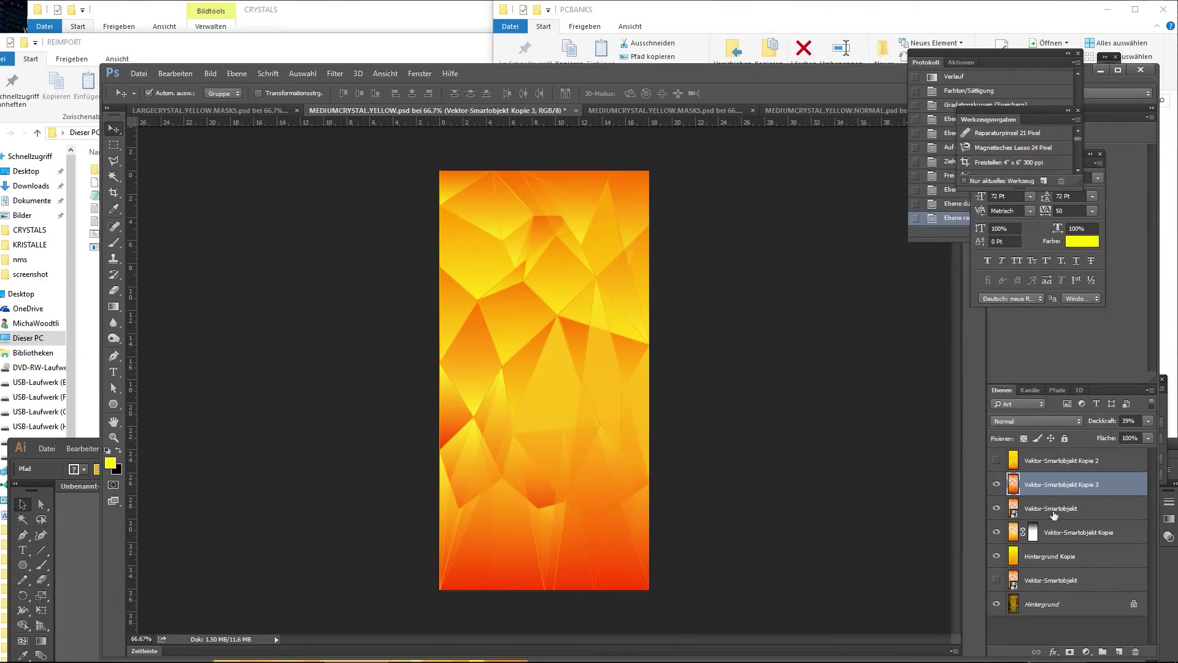
- Copy the Kopie layer's gradient mask into the Kopie 3 mask
alt+click(1032, 484)
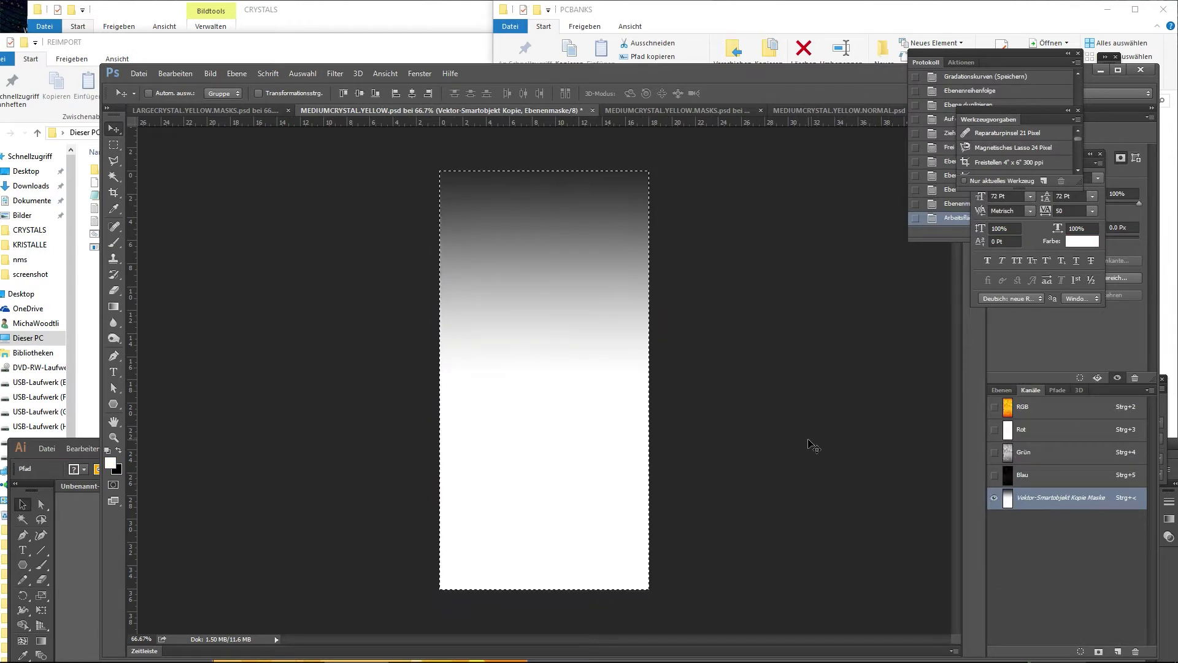
key(ctrl+a)
key(alt+BackSpace)
key(ctrl+v)
click(996, 532)
click(996, 508)
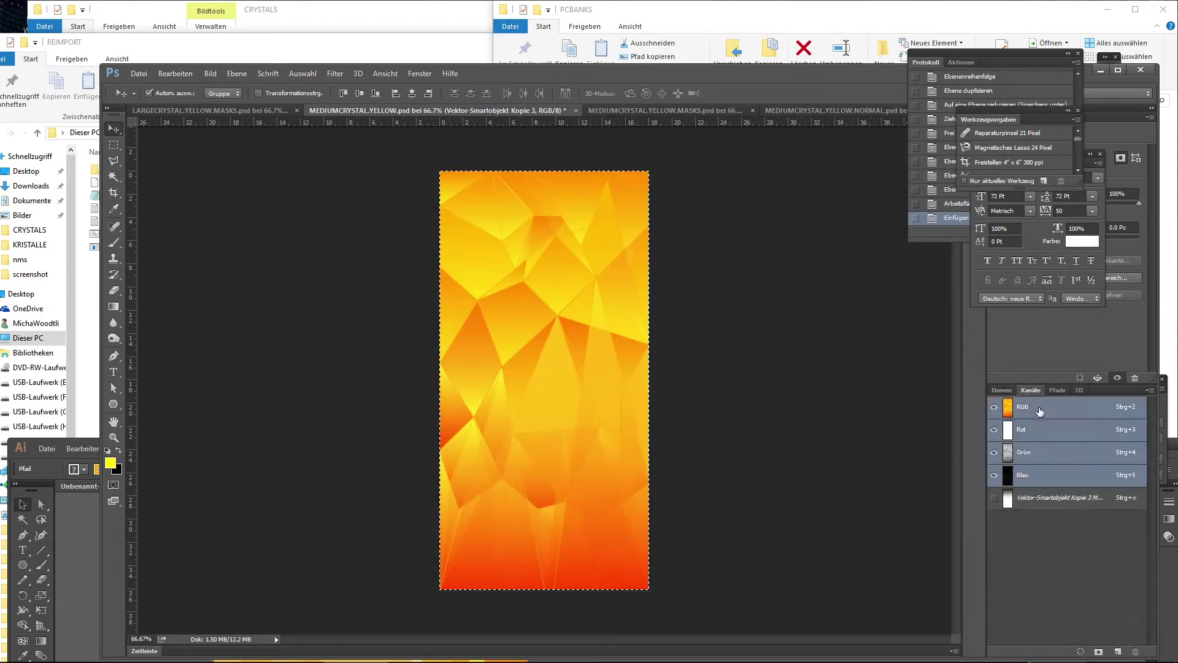
- Apply Hue/Saturation, then darken the layer with a lowered Curves adjustment
key(ctrl+u)
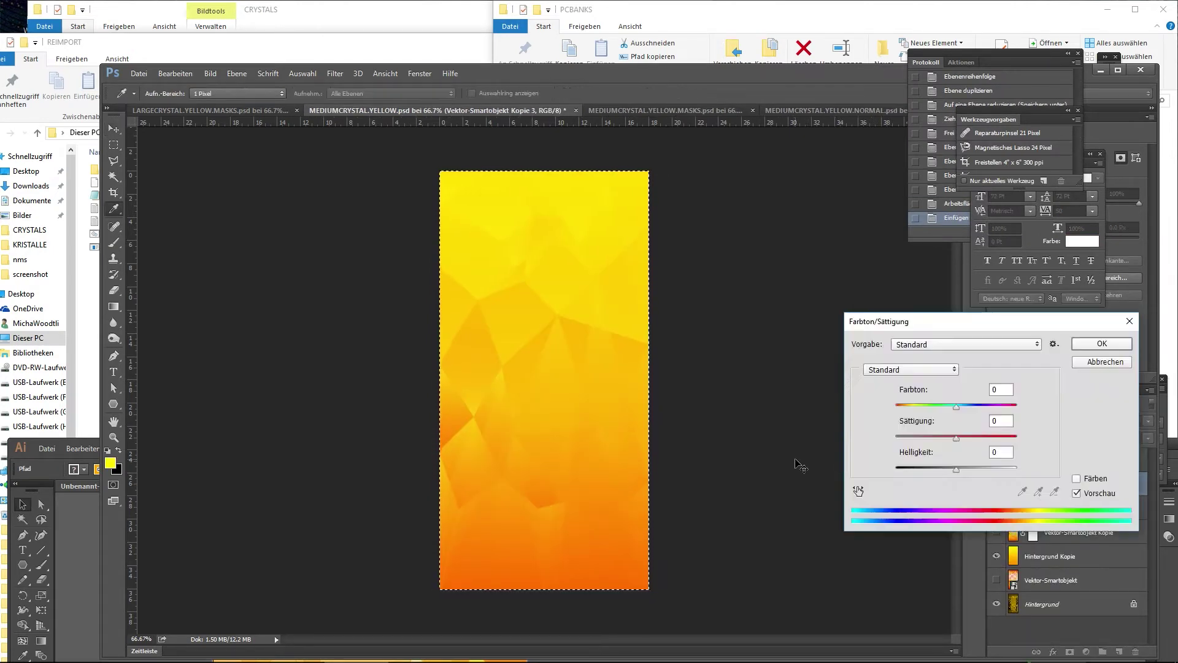
key(Return)
key(ctrl+m)
drag(828, 405, 830, 425)
drag(900, 332, 906, 360)
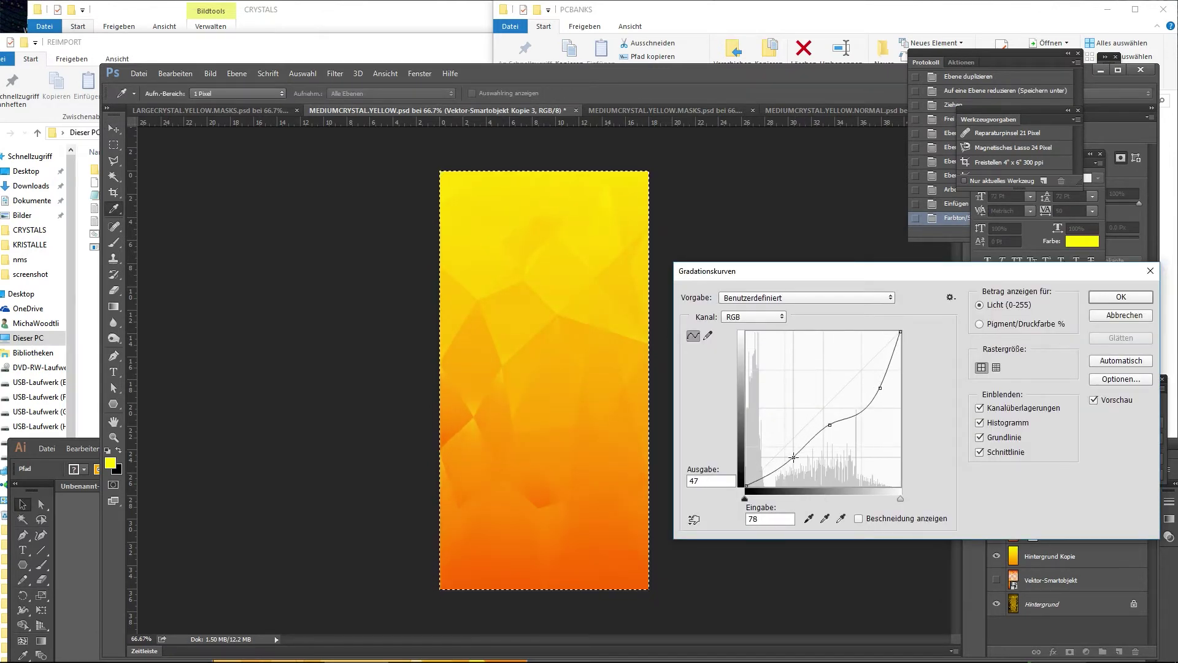
click(1121, 298)
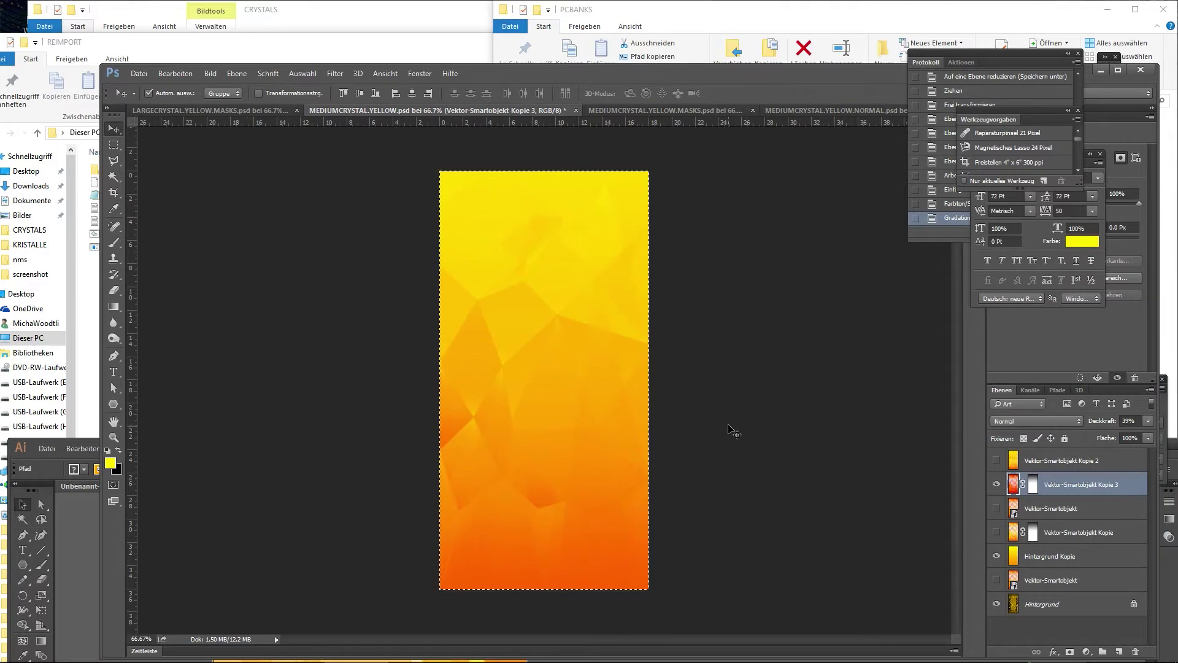
- Switch to the MEDIUMCRYSTAL.YELLOW.NORMAL document and view its Alpha 1 channel alone
right_click(1070, 485)
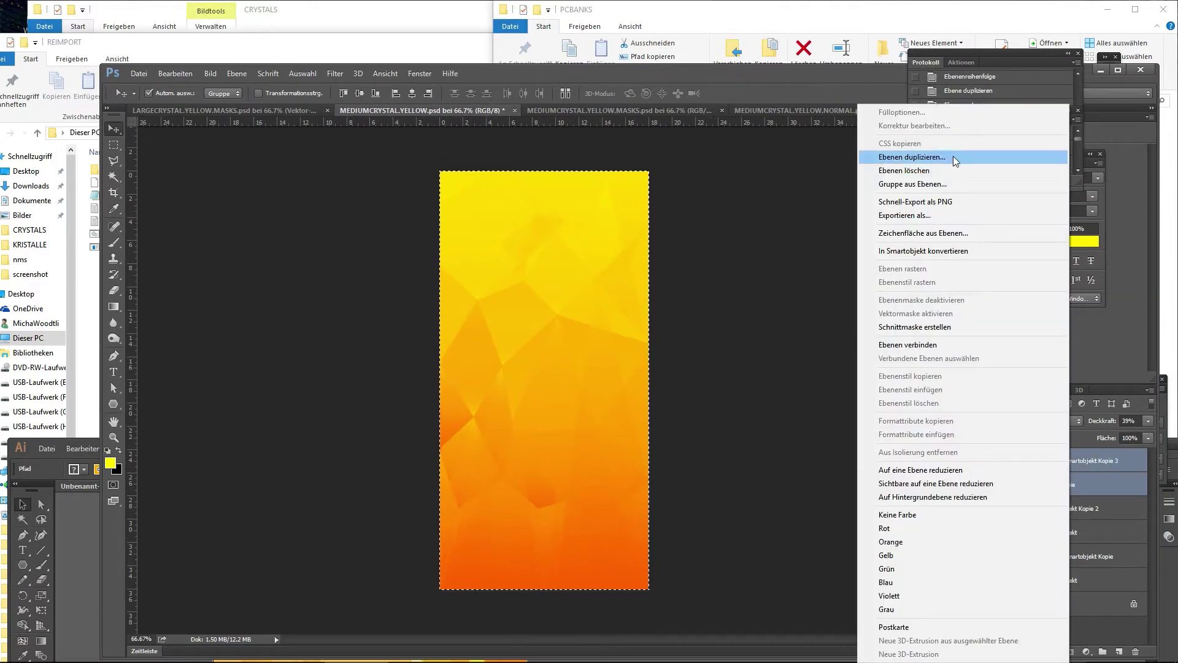
right_click(1055, 481)
click(657, 112)
key(ctrl+shift+Tab)
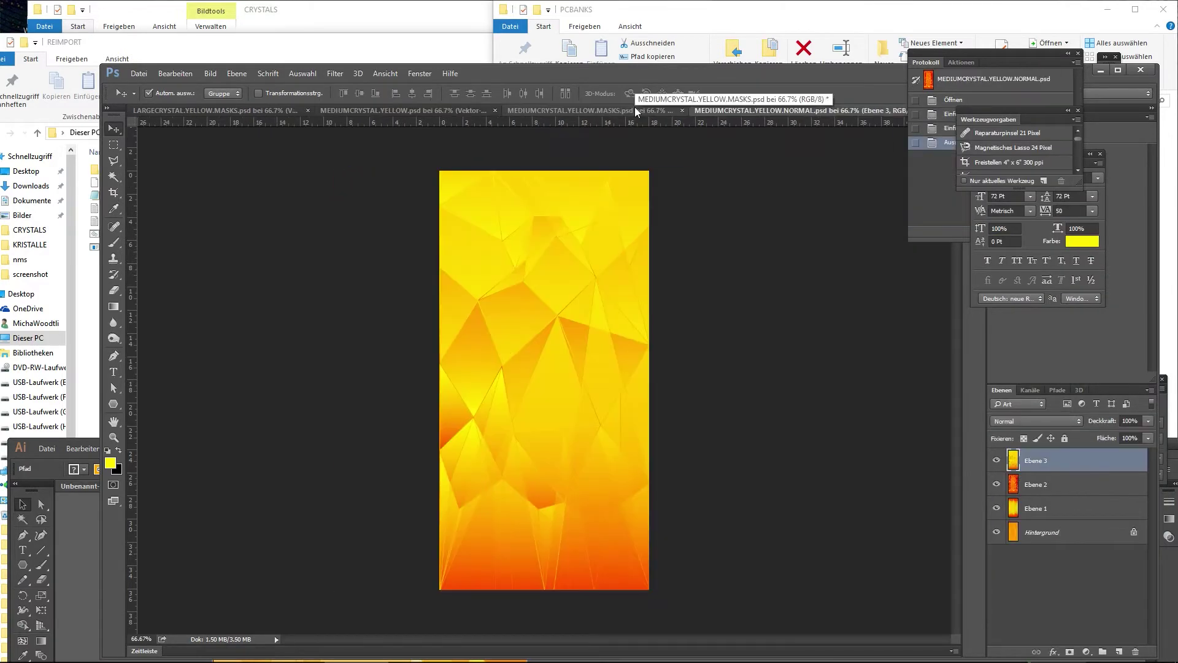
key(ctrl+3)
key(ctrl+2)
key(ctrl+Tab)
key(ctrl+Tab)
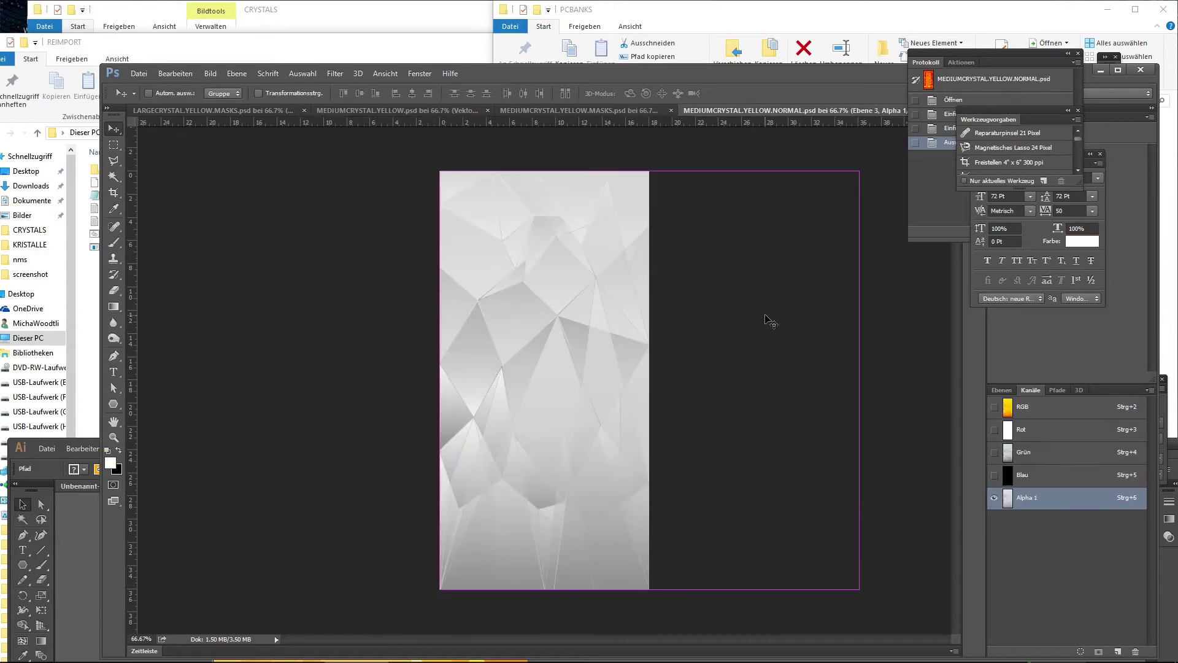
- Steepen the Alpha 1 channel's curve to boost its contrast
key(ctrl+m)
drag(823, 430, 828, 458)
drag(860, 380, 862, 365)
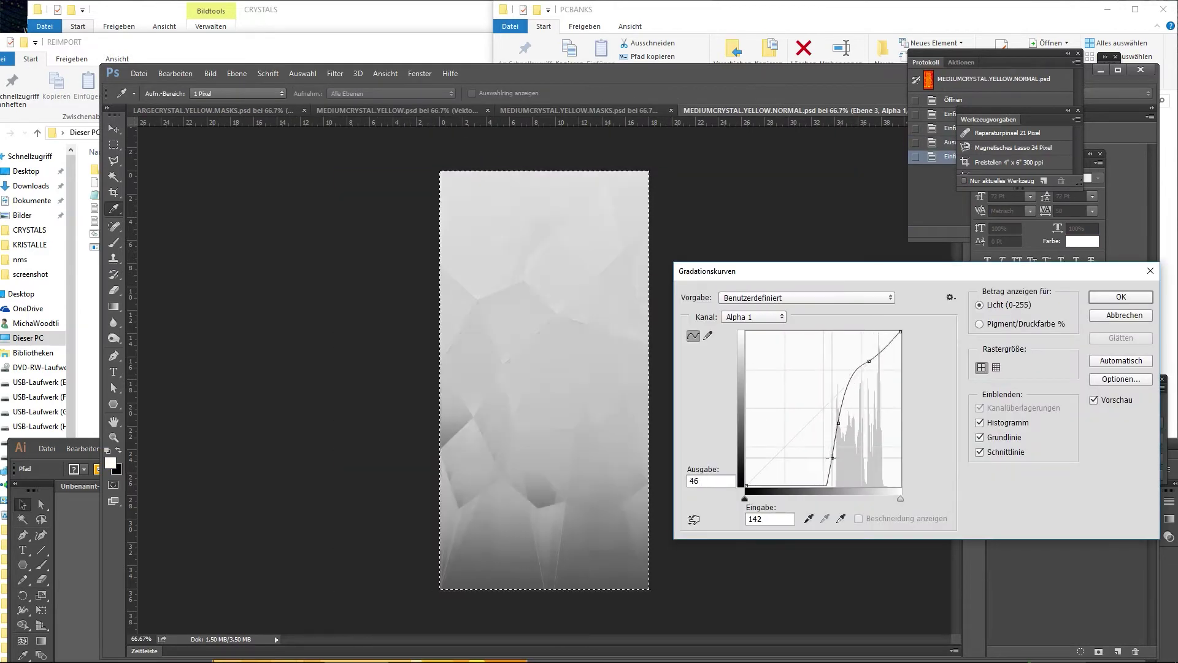
drag(829, 457, 828, 509)
key(Return)
- Save the normal map as DDS over the old file, and re-save the yellow colour texture
key(ctrl+shift+s)
click(570, 346)
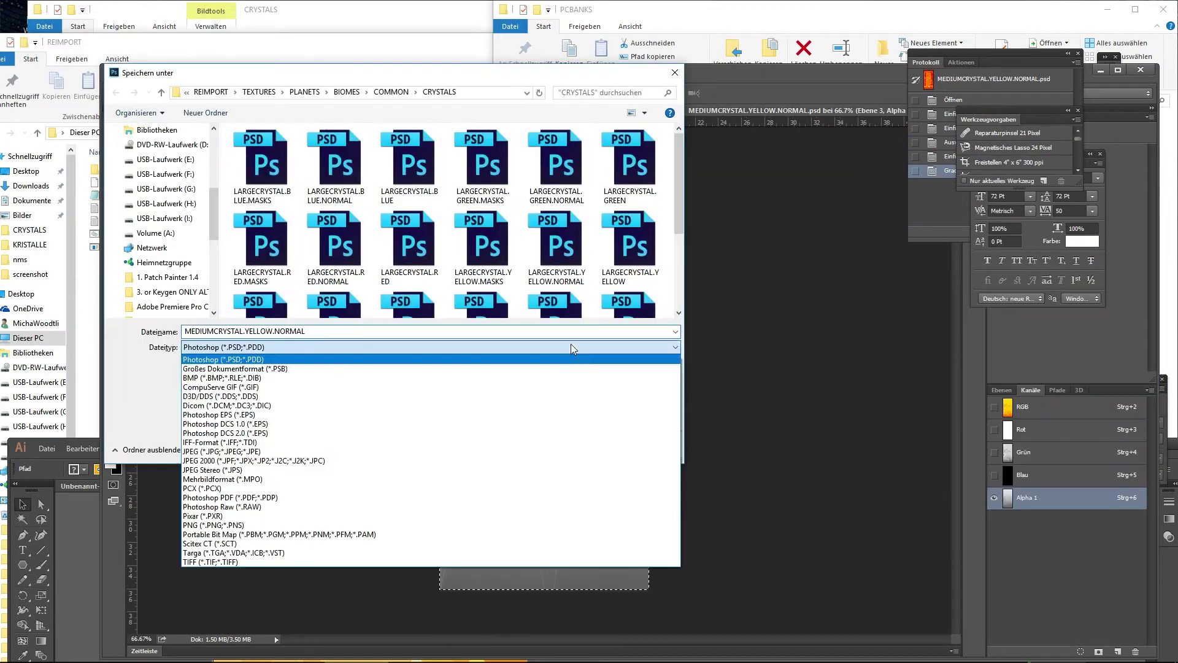
click(215, 405)
click(583, 448)
click(637, 338)
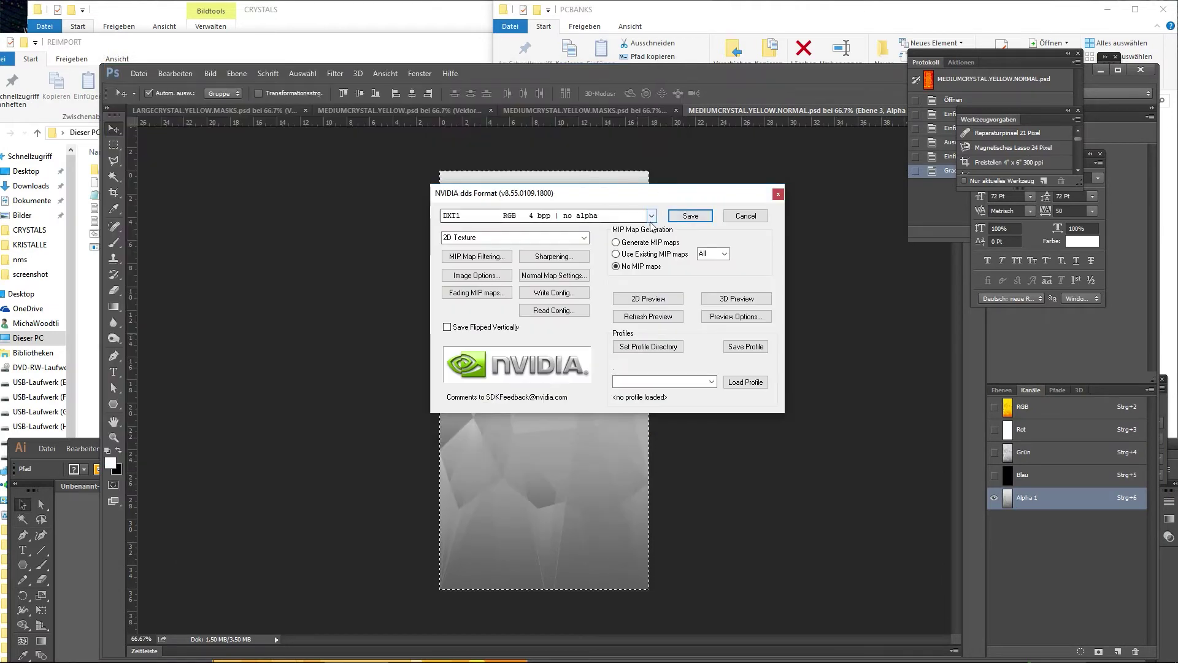
click(690, 217)
key(ctrl+shift+Tab)
key(ctrl+shift+Tab)
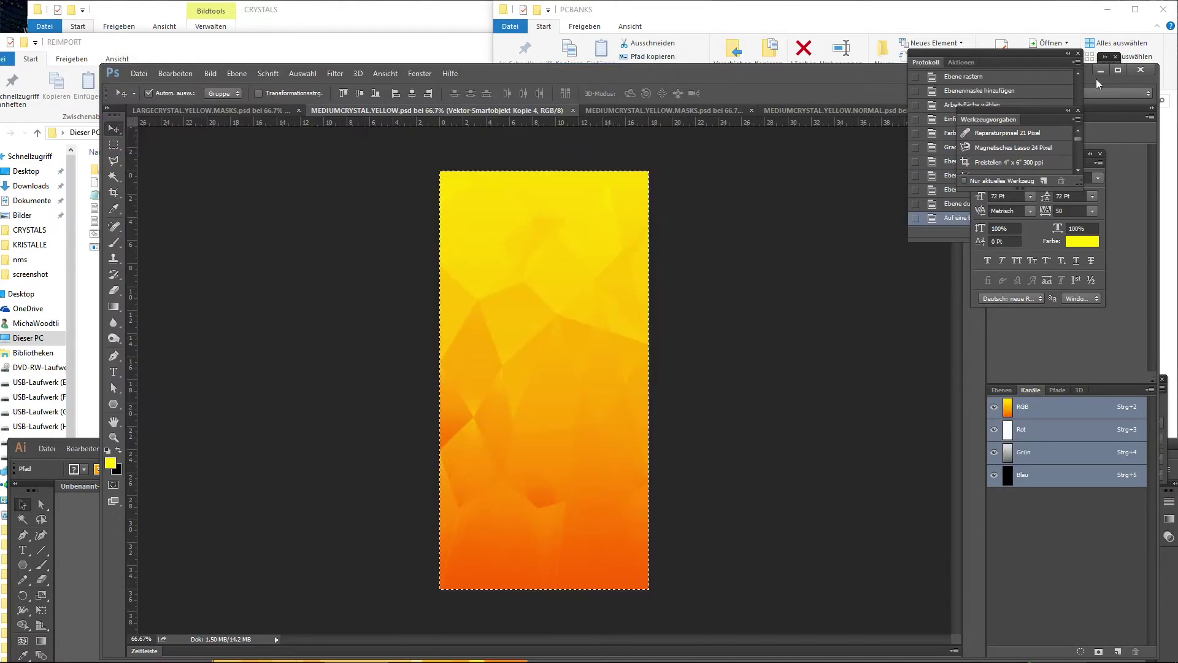
click(1097, 73)
- Save the Illustrator crystal artwork as gelberKRISTALL.ai
key(ctrl+shift+s)
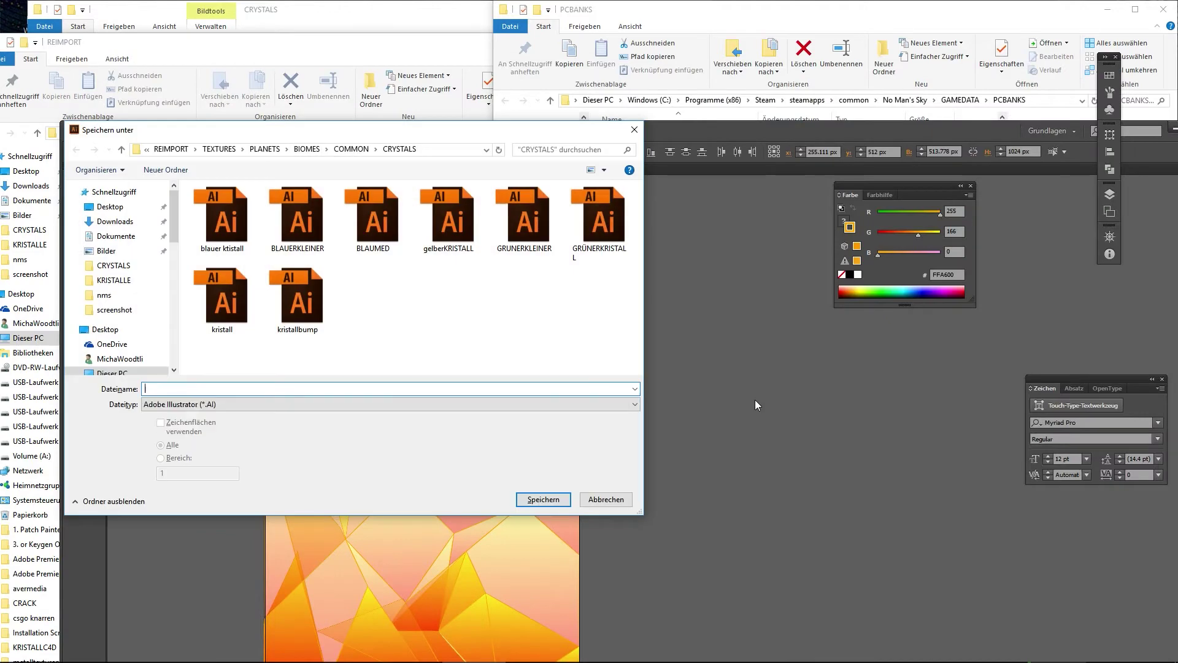
text(gelber)
click(198, 392)
click(543, 500)
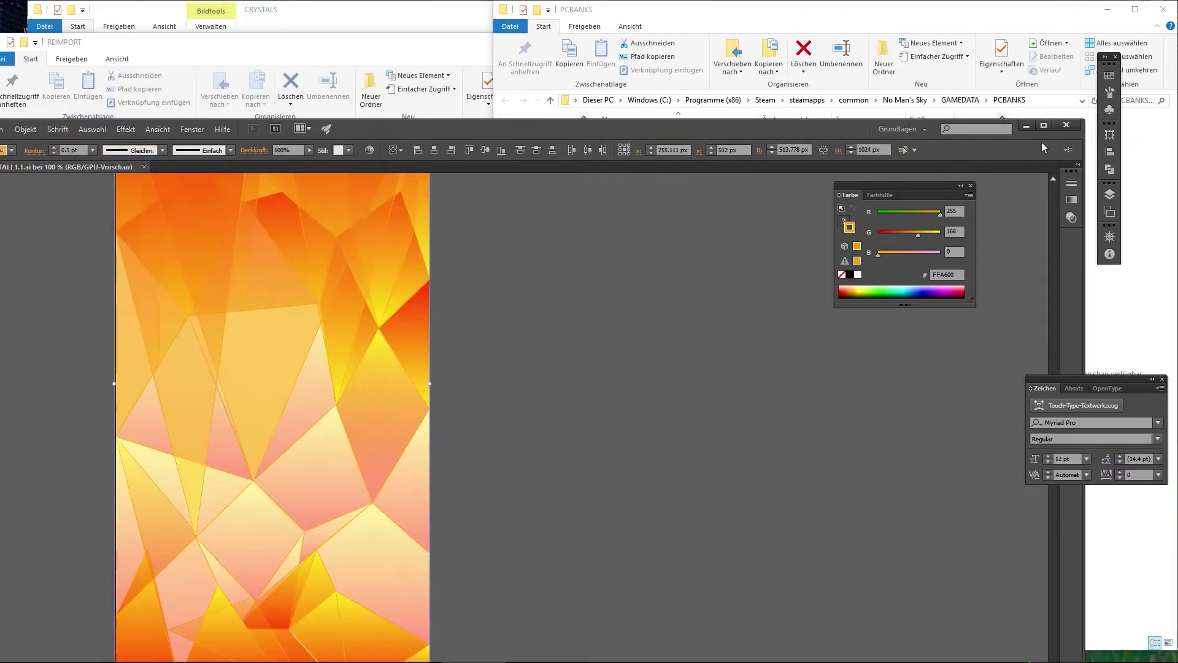